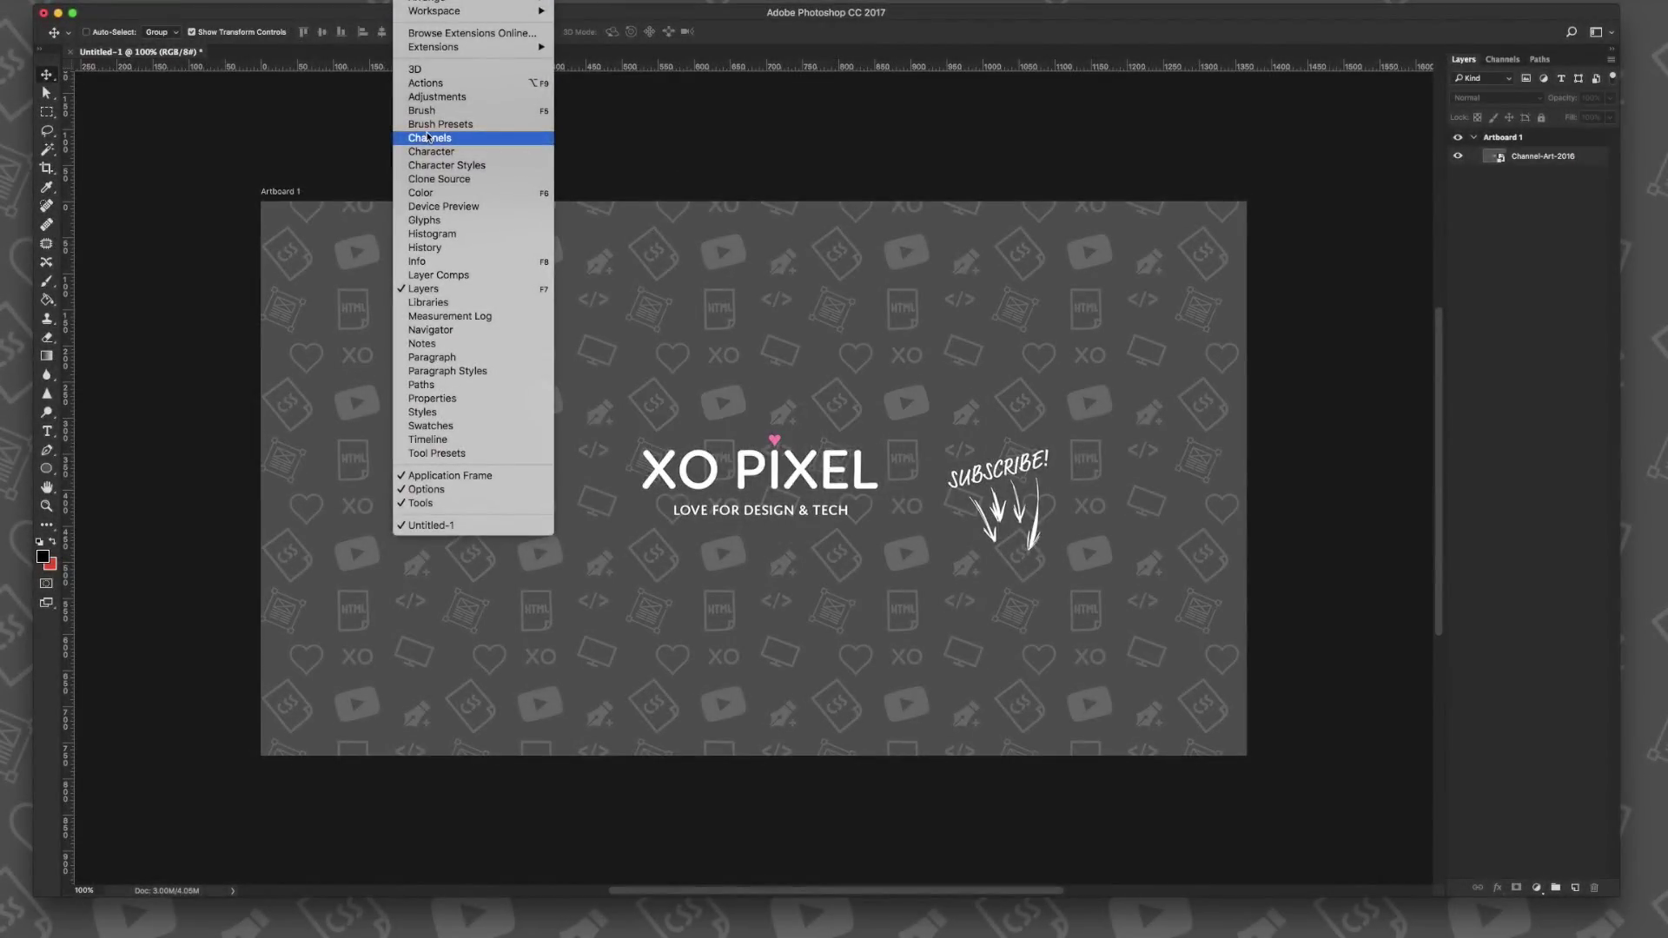
Show the History and Layer Comps panel groups and dock them above the Layers panel, with Layer Comps above History
left_click(459, 251)
left_click_drag(1282, 63, 1485, 54)
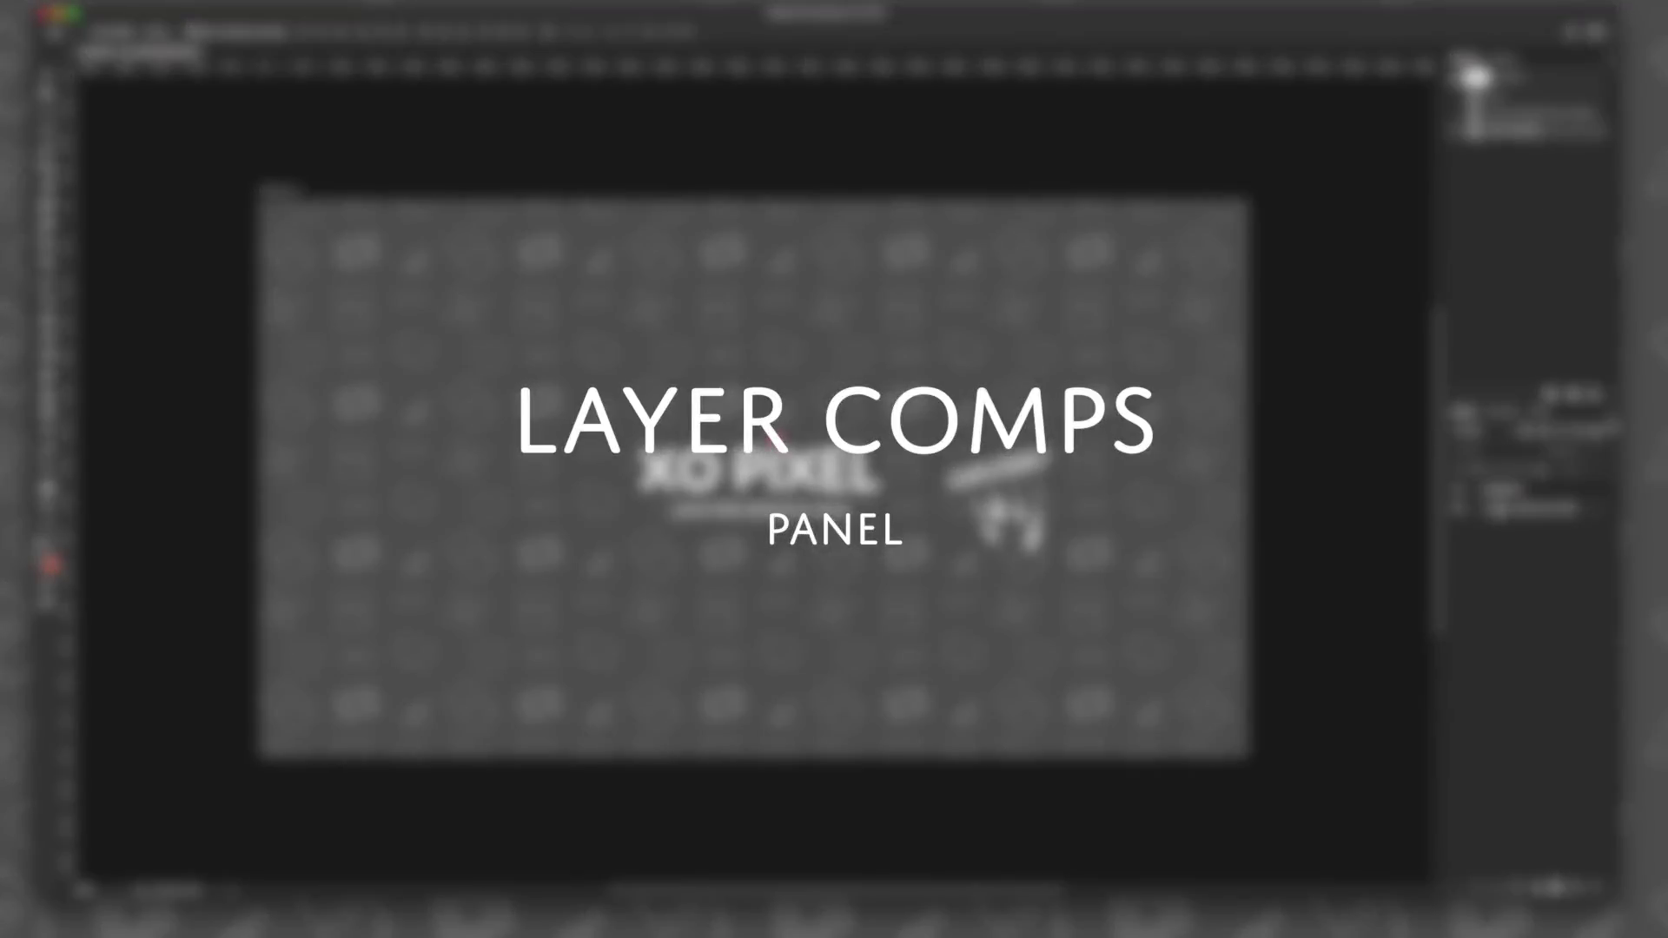
left_click(417, 1)
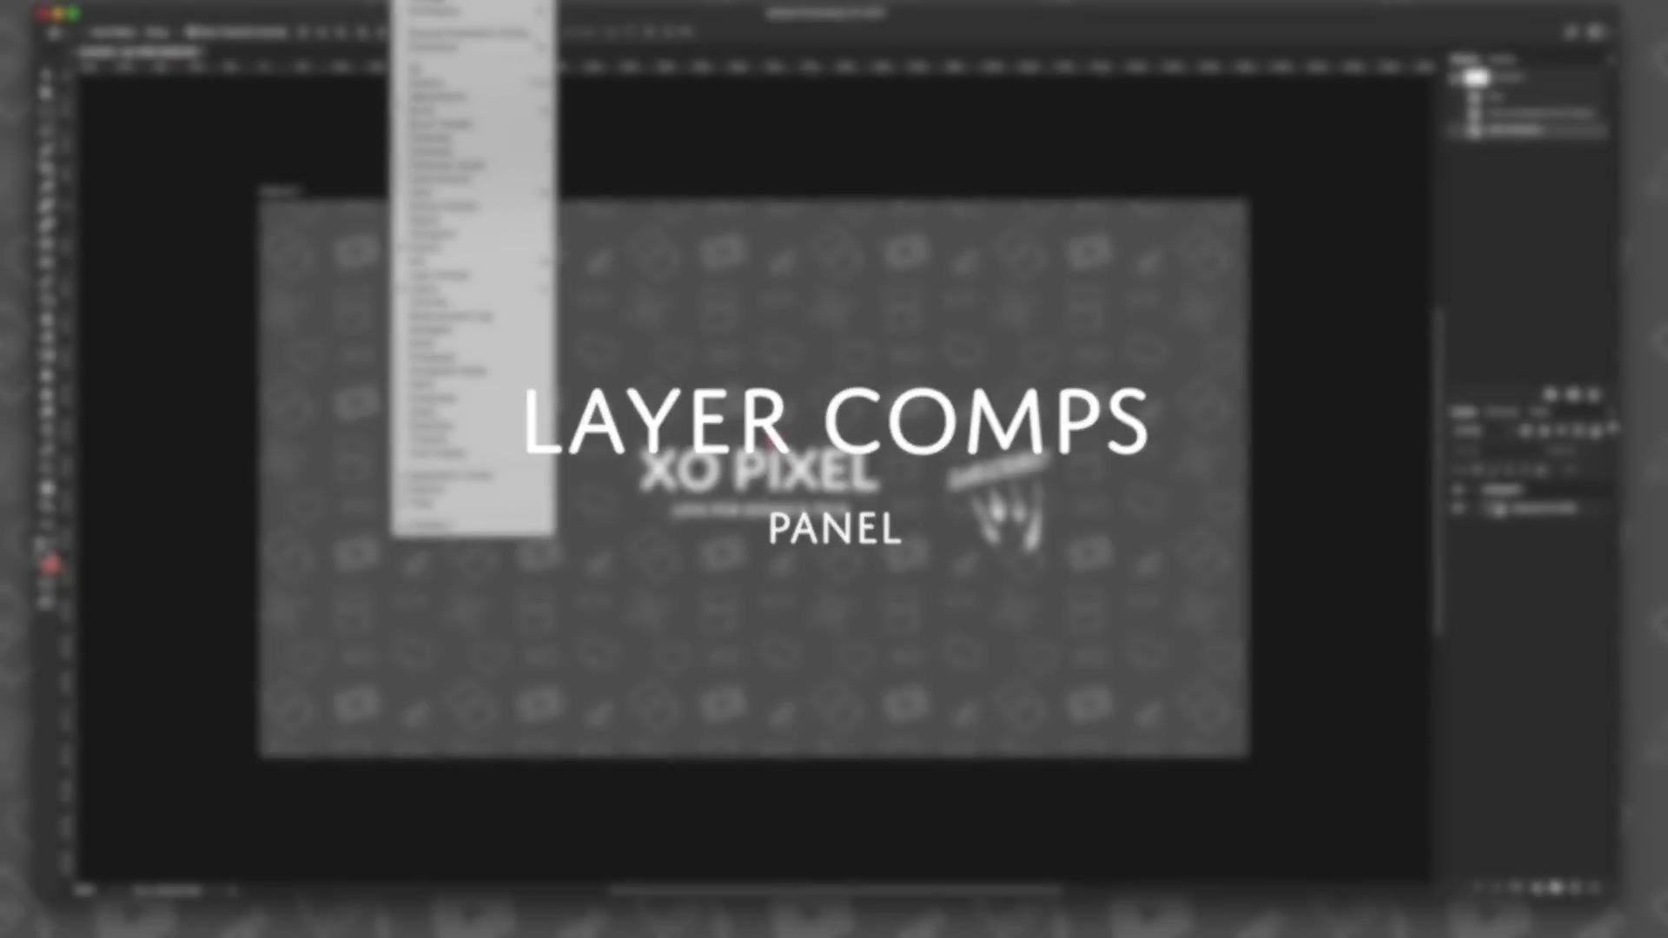
left_click(452, 274)
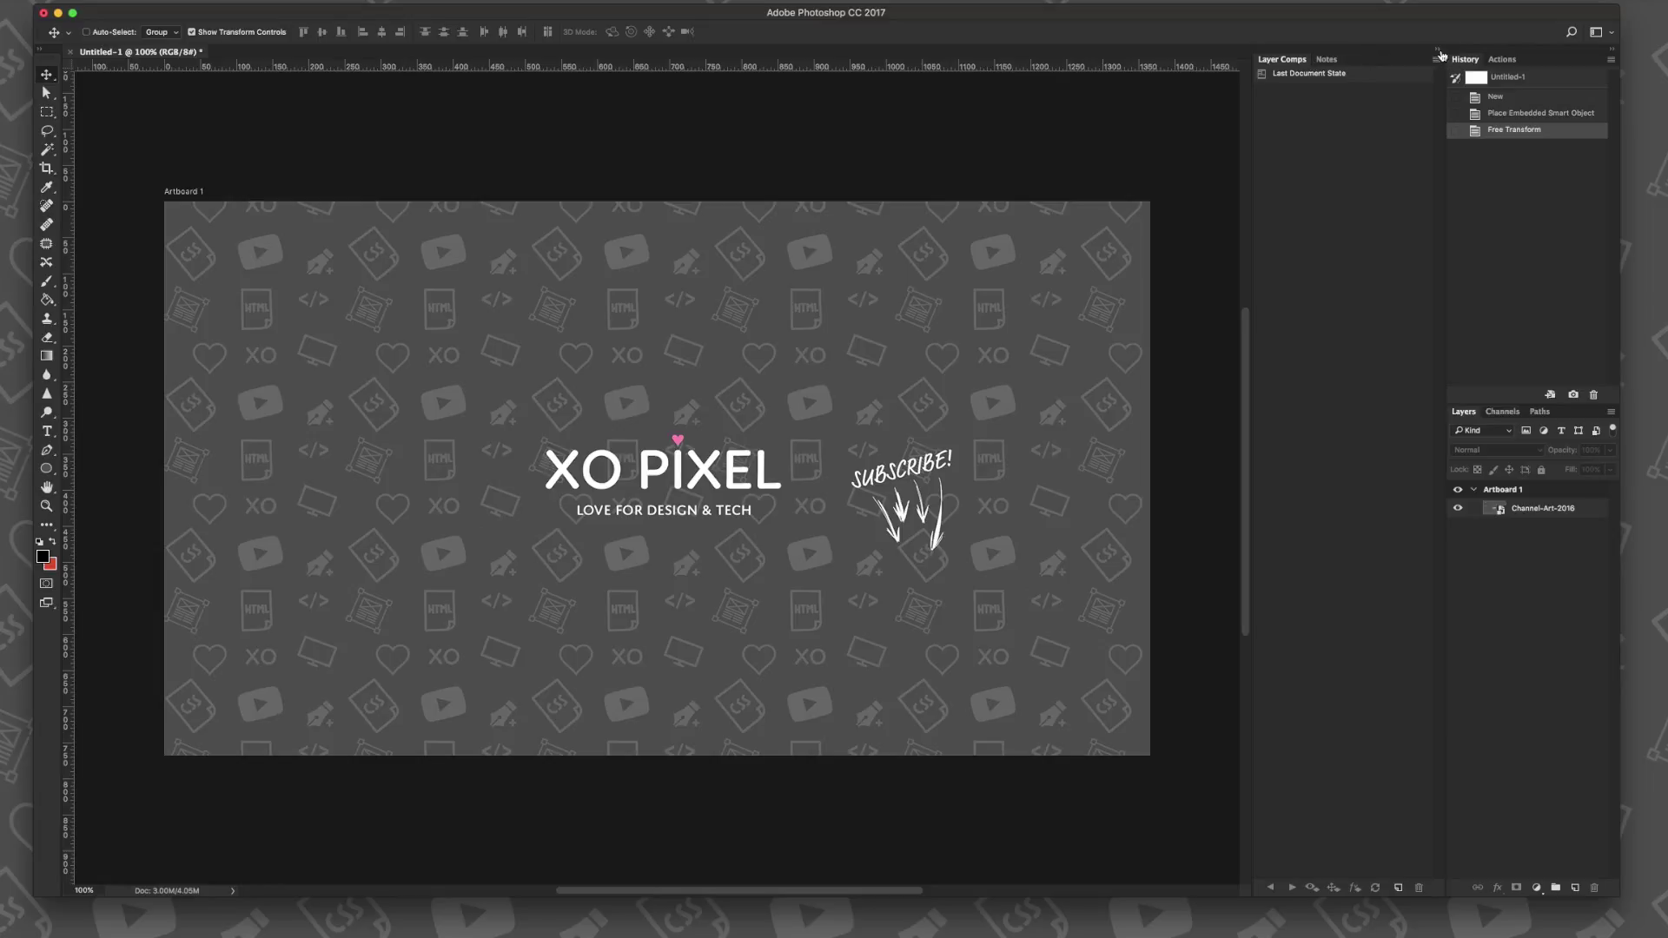
left_click_drag(1359, 59, 1539, 49)
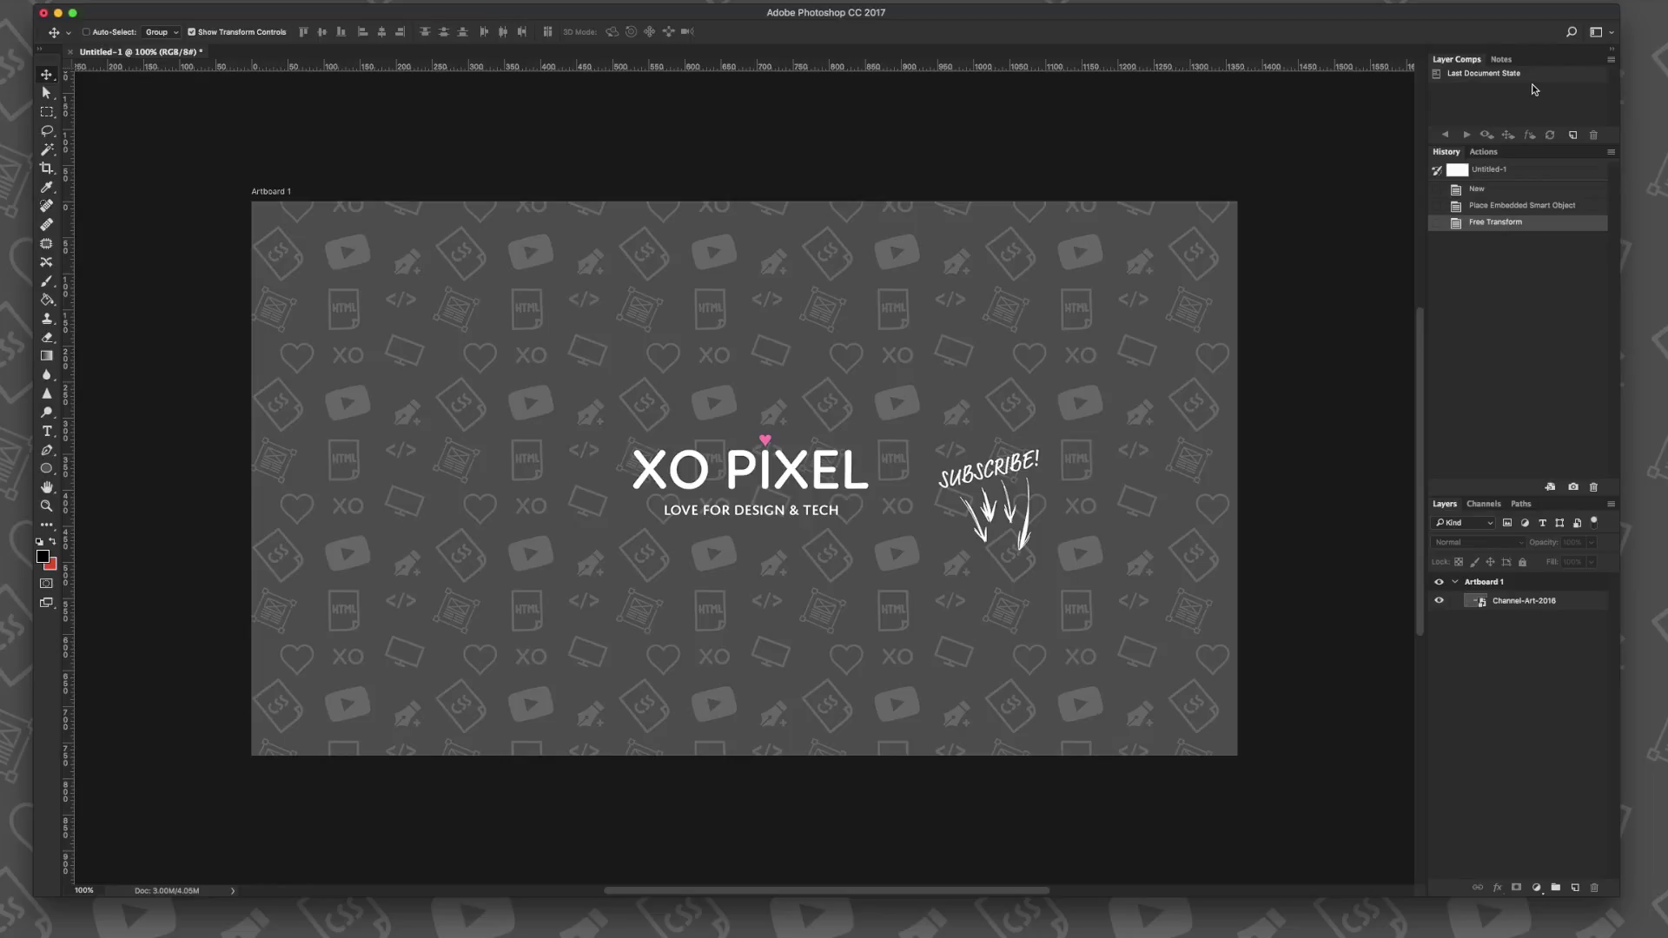
Separate the Actions panel from the History group and dock it above Layer Comps
left_click(1492, 154)
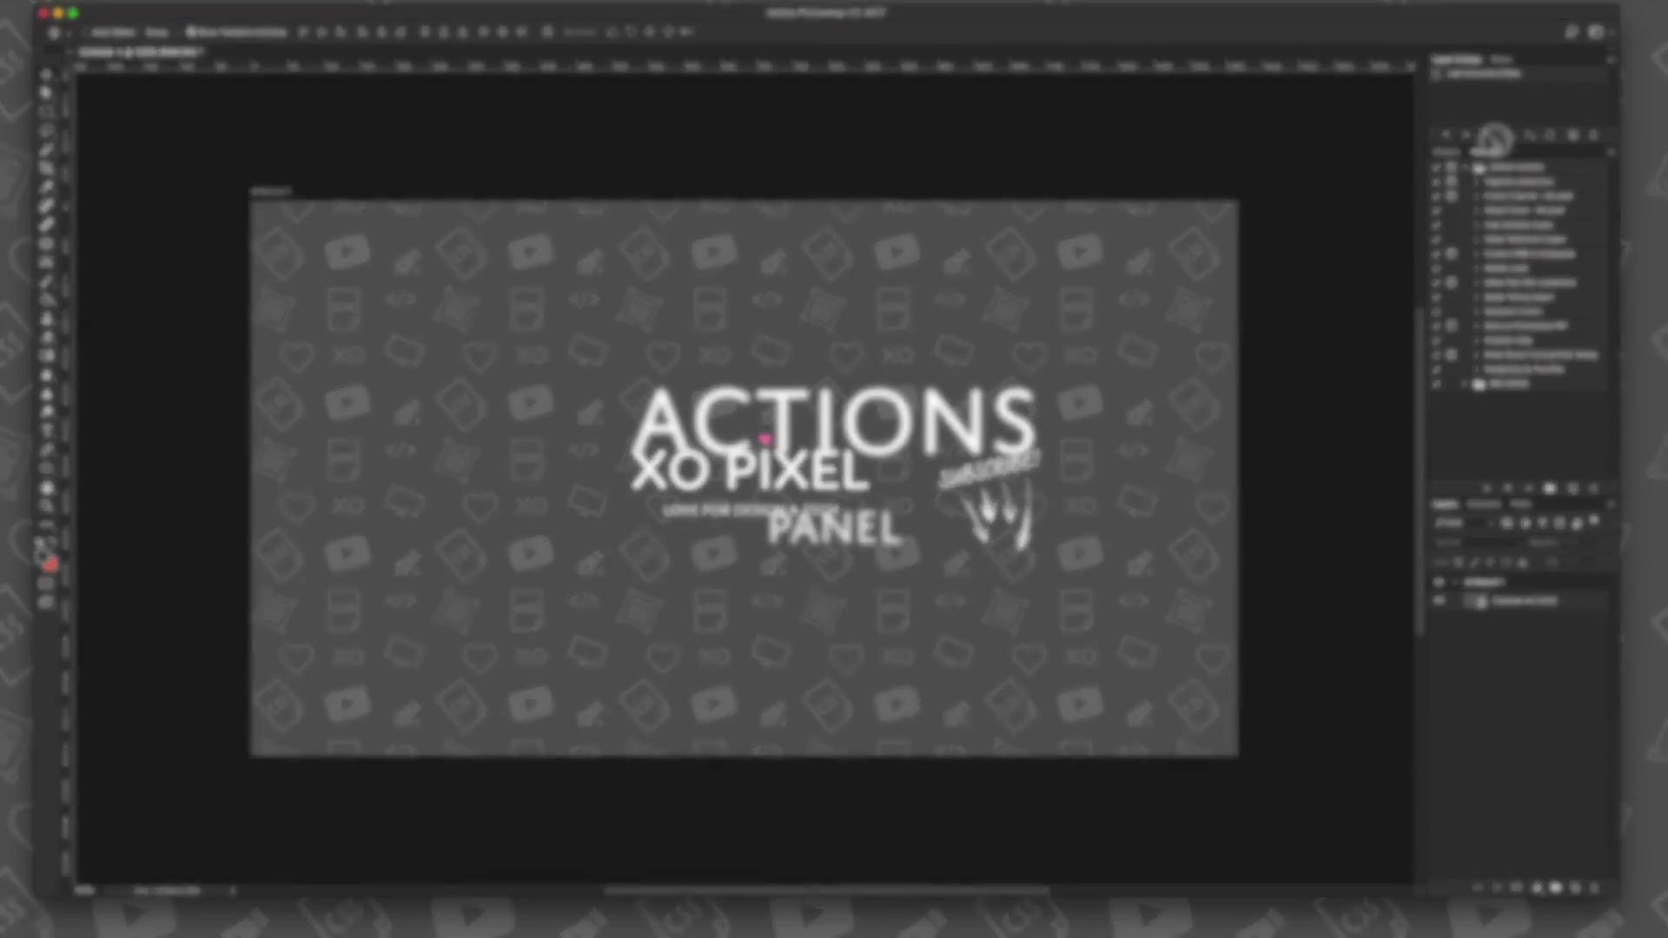
left_click_drag(1485, 126, 1481, 49)
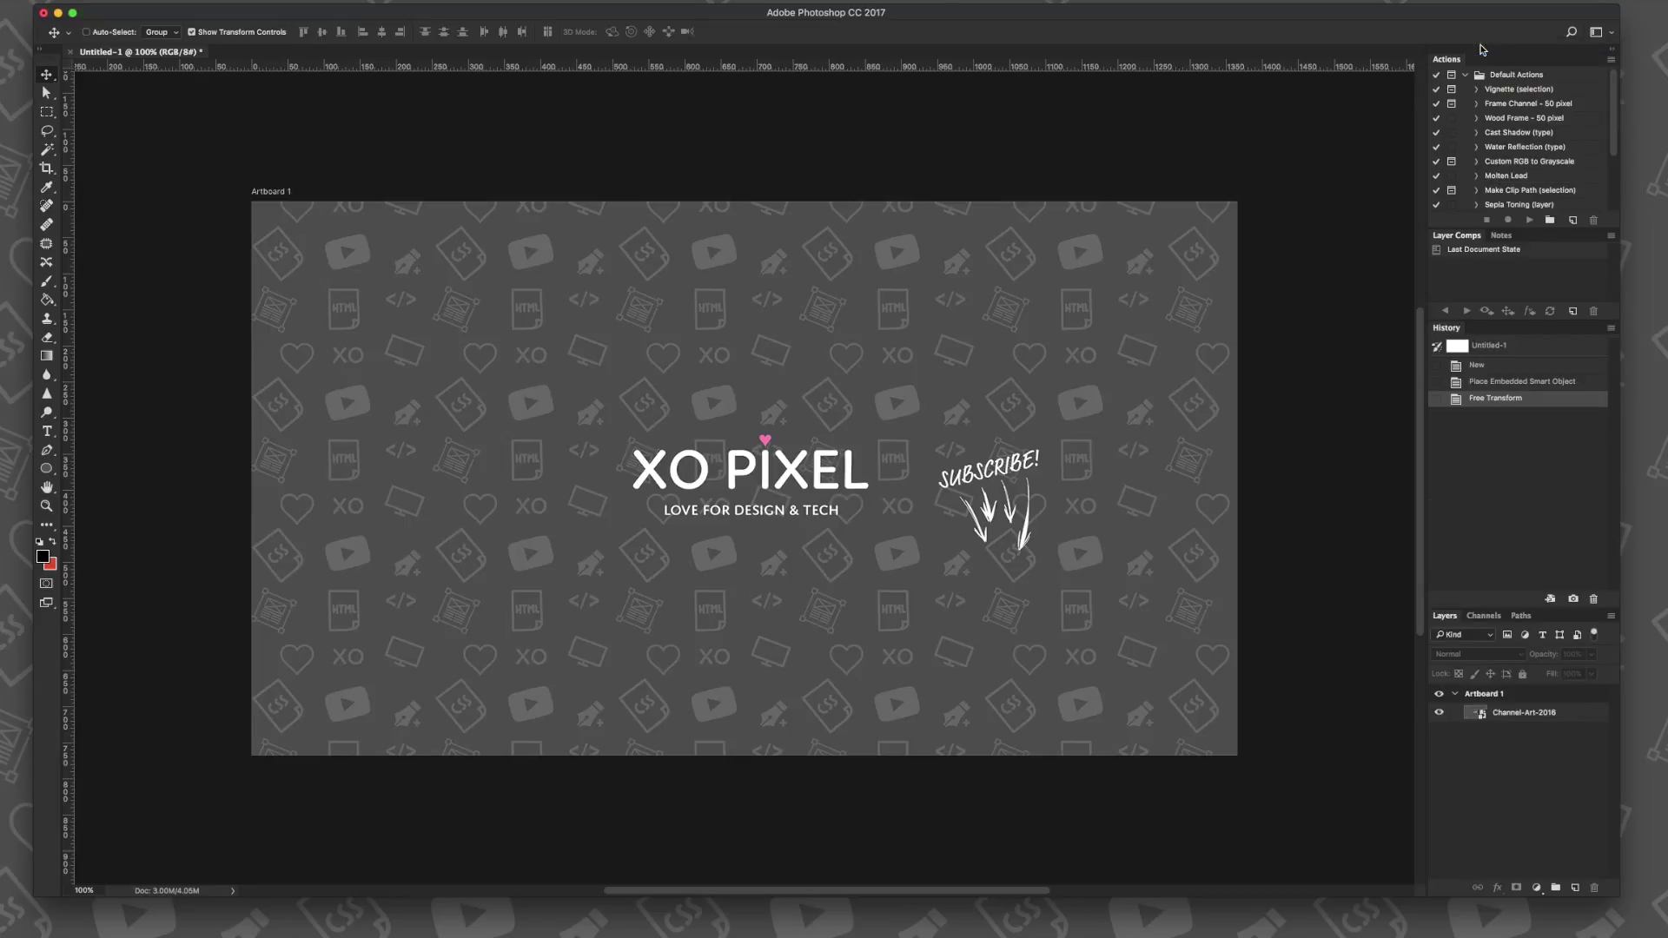
scroll(1497, 130, "down", 3)
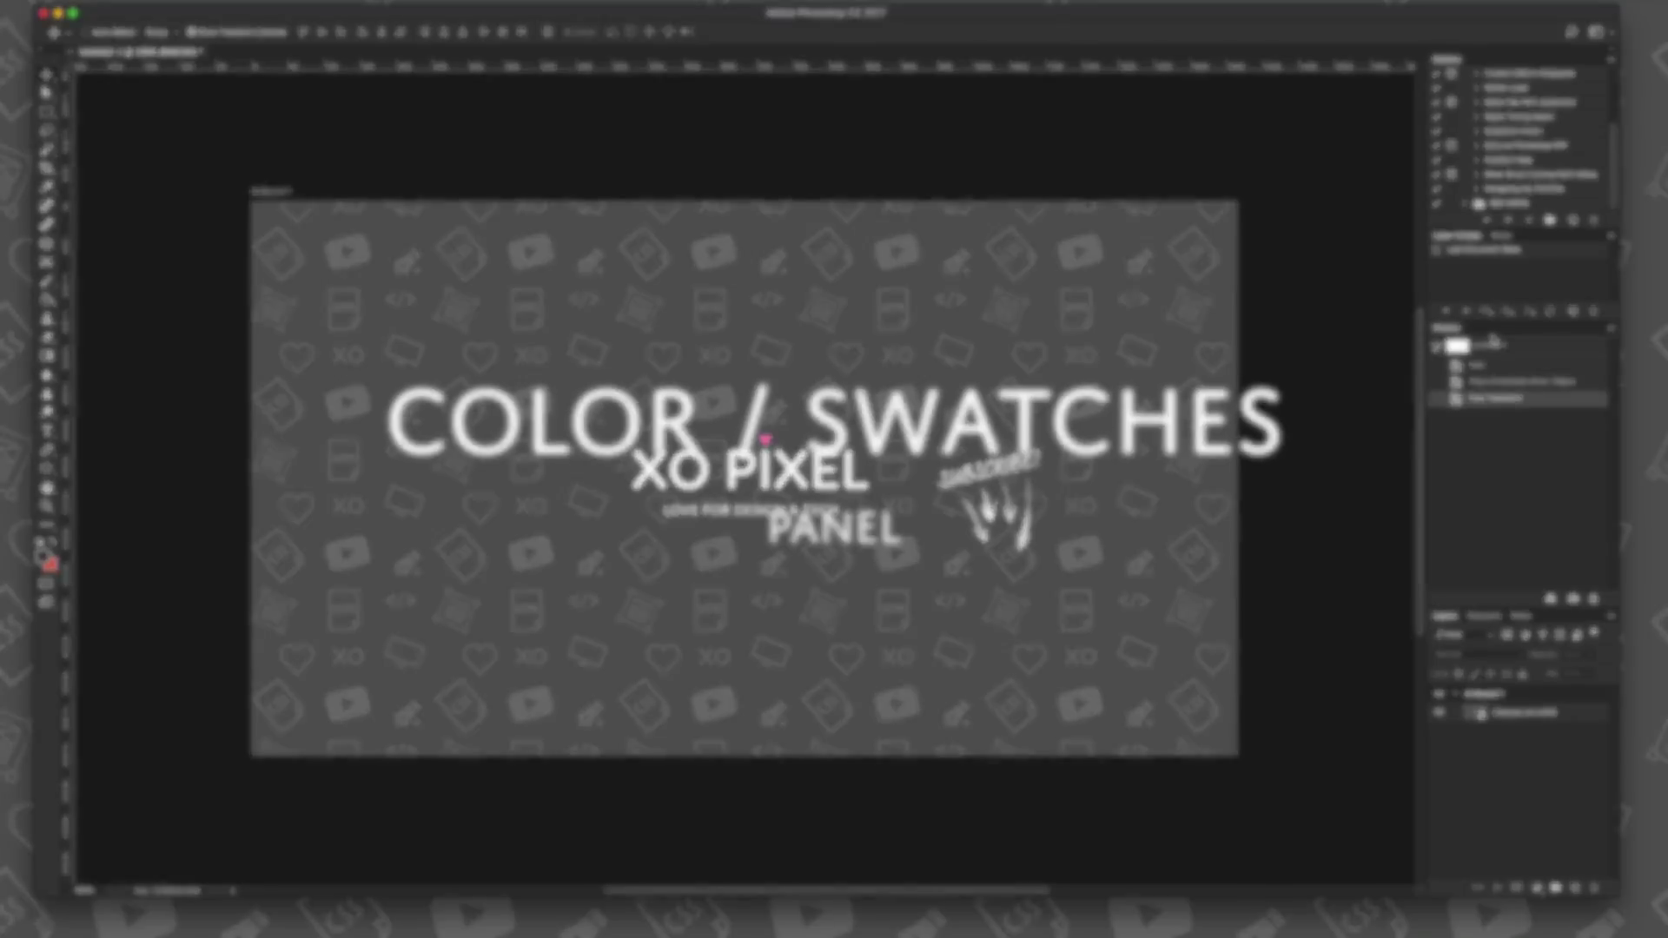
Show the Color and Swatches panels and dock them as a new outer column beside the existing panels, with Color in front
left_click(417, 2)
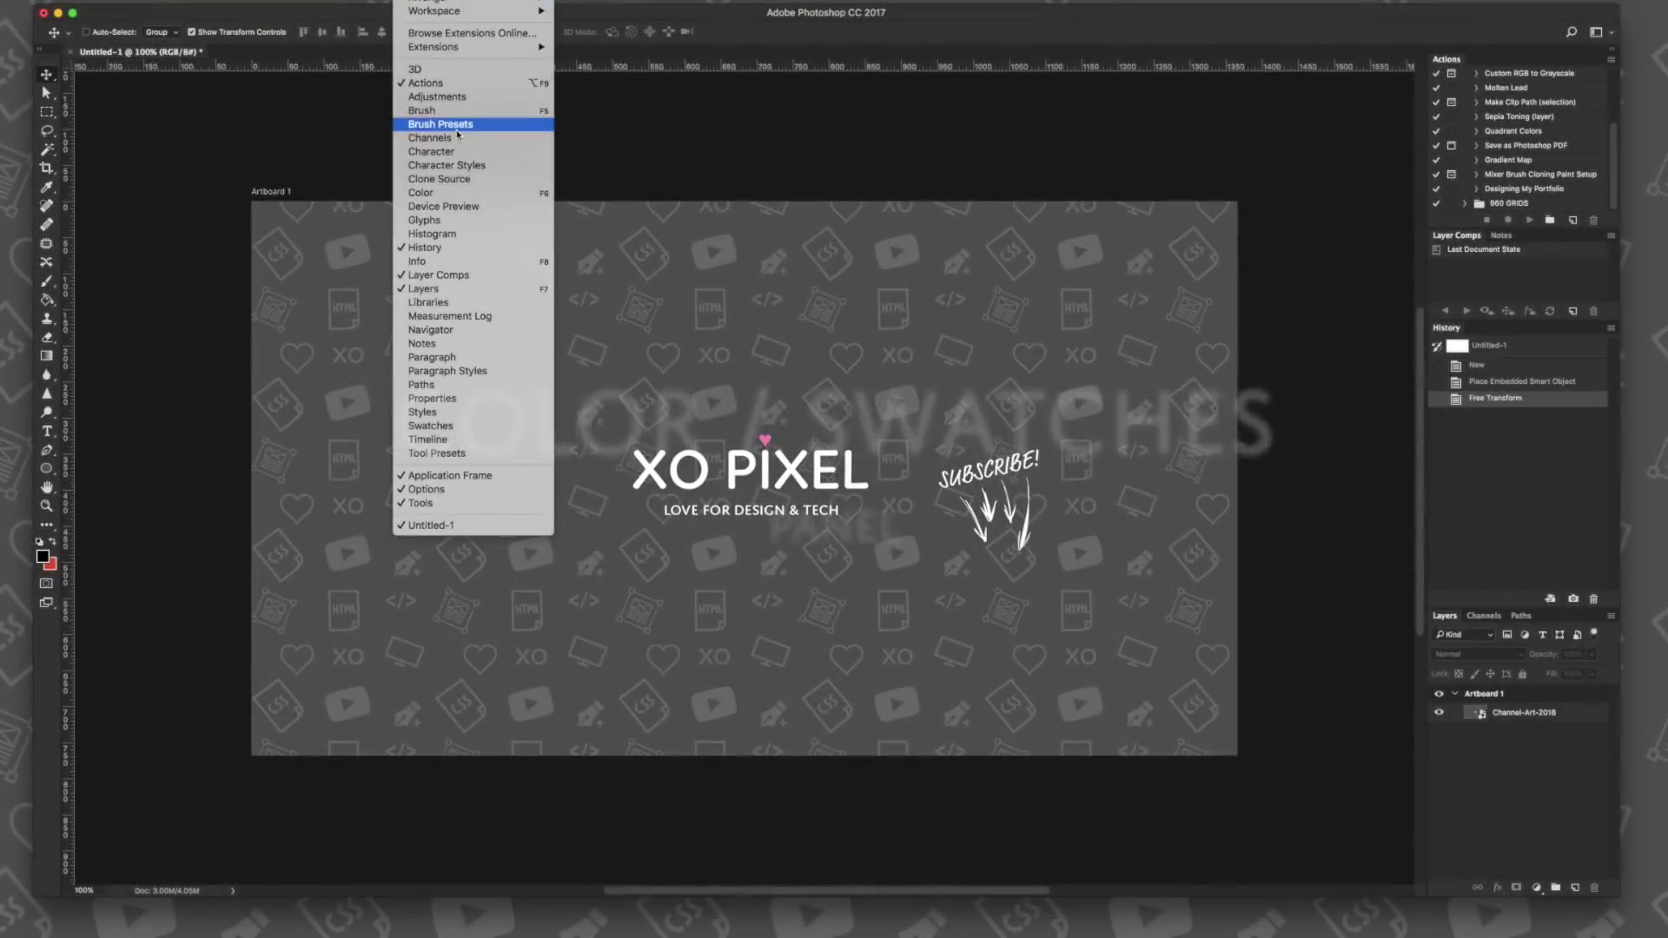
left_click(456, 193)
left_click_drag(1362, 57, 1612, 77)
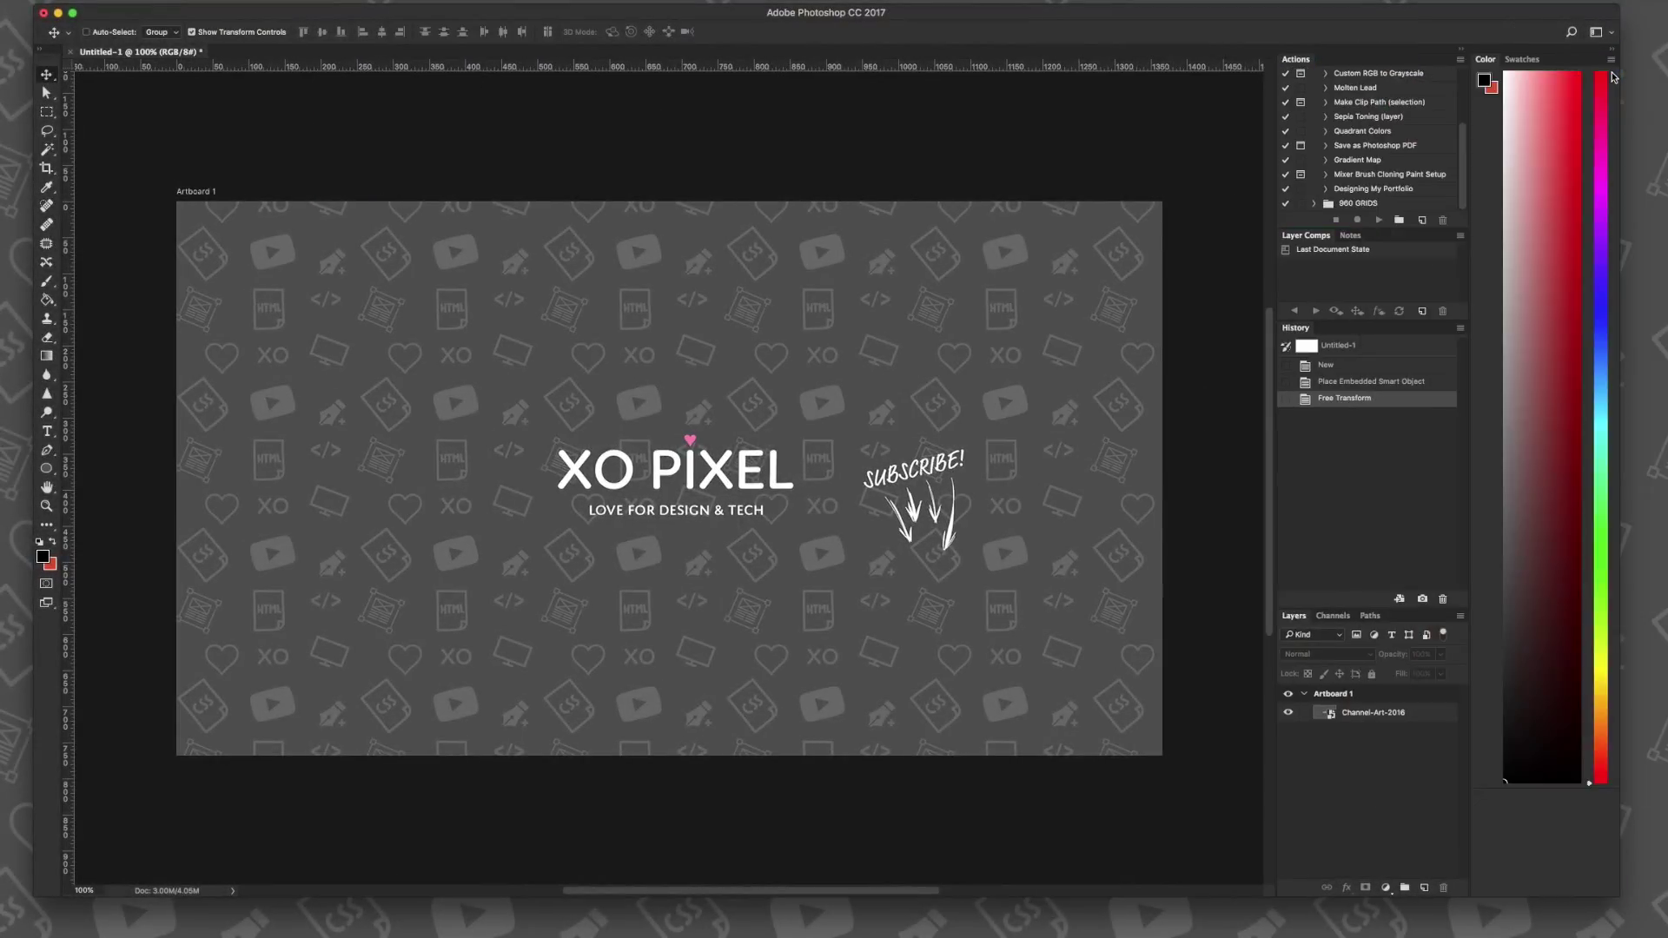
left_click(1522, 59)
left_click(1468, 60)
scroll(1247, 252, "down", 1)
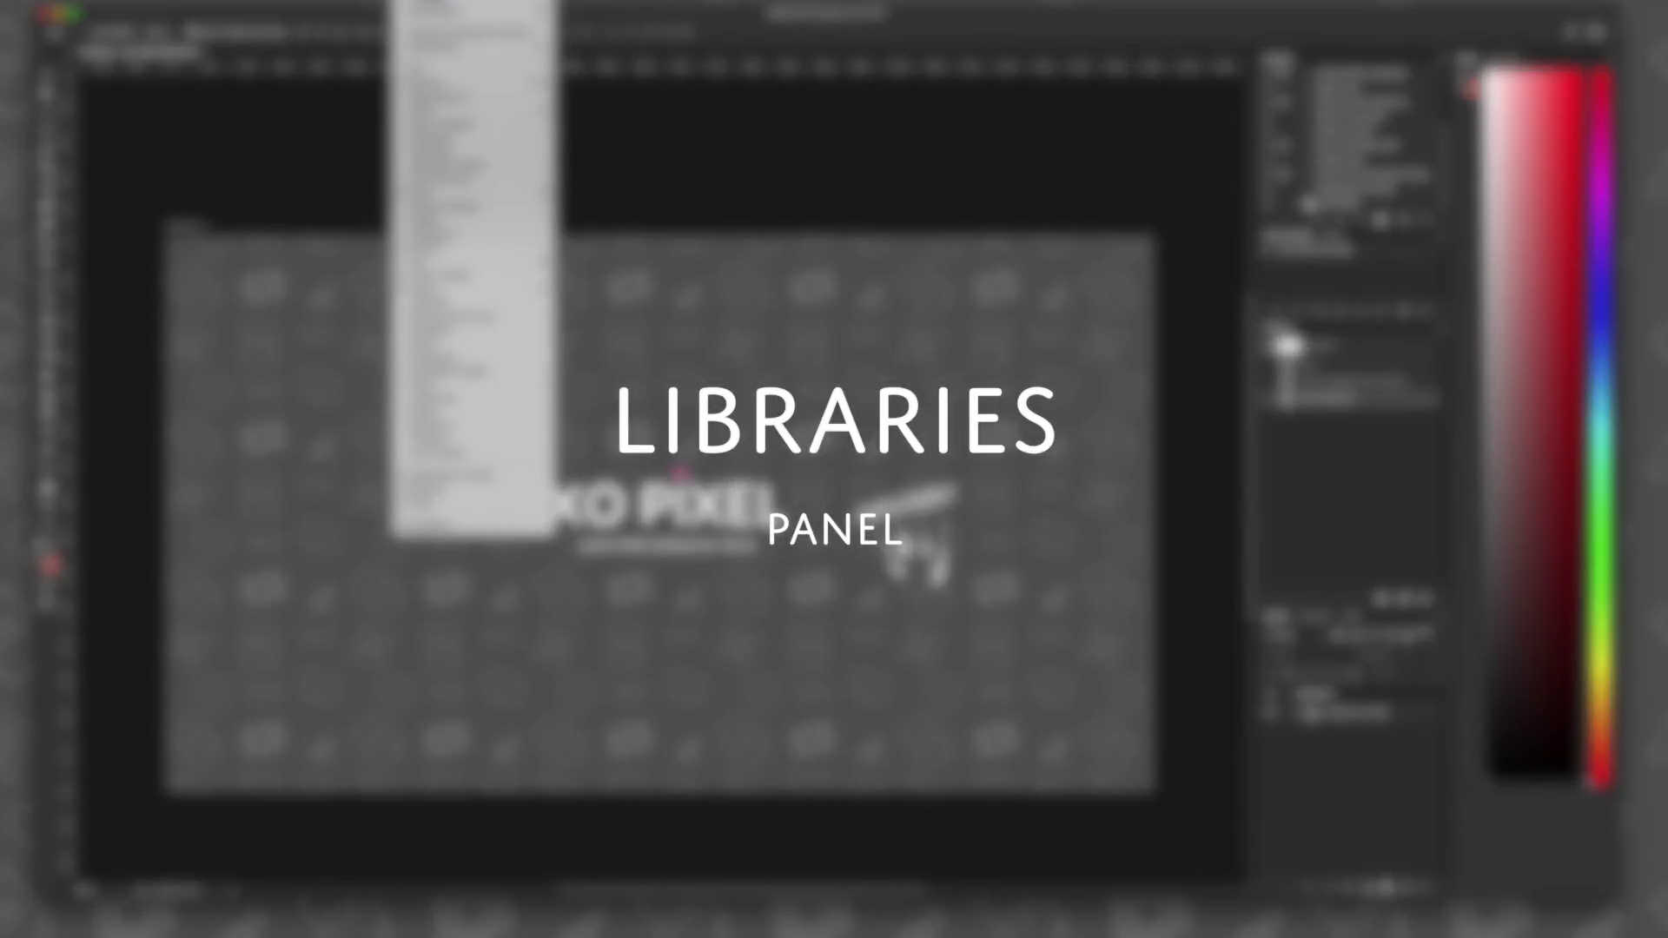
Show the Libraries panel, dock it in the Color column, and close the leftover floating Adjustments panel
left_click(484, 299)
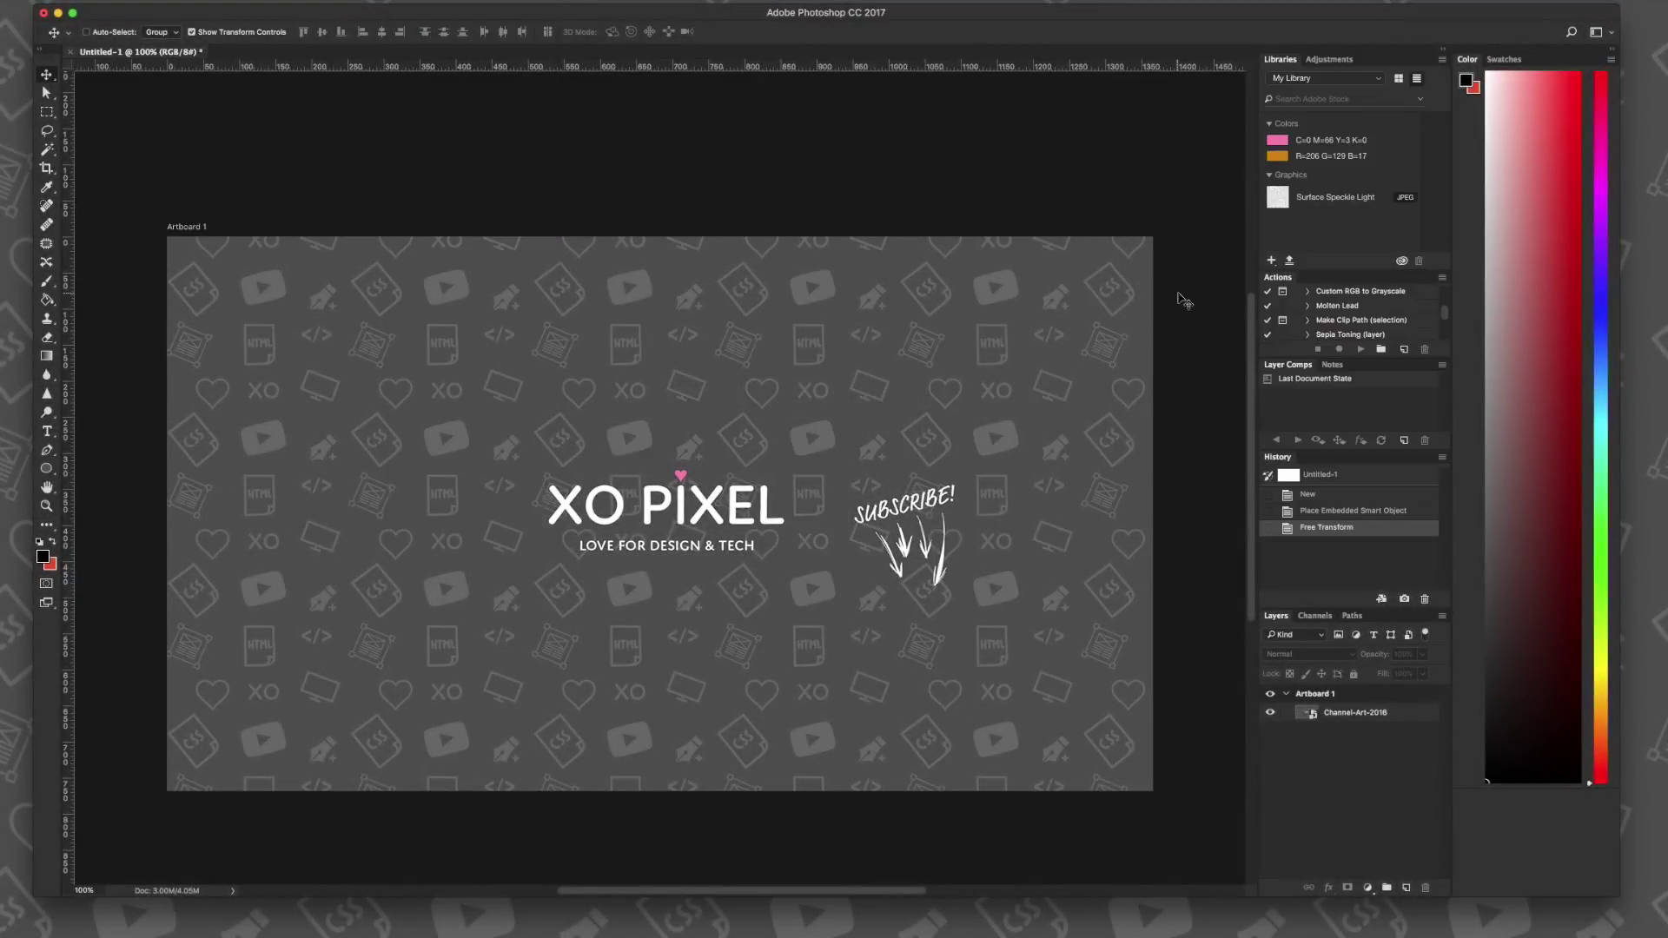
left_click_drag(1392, 62, 1492, 50)
left_click(1395, 54)
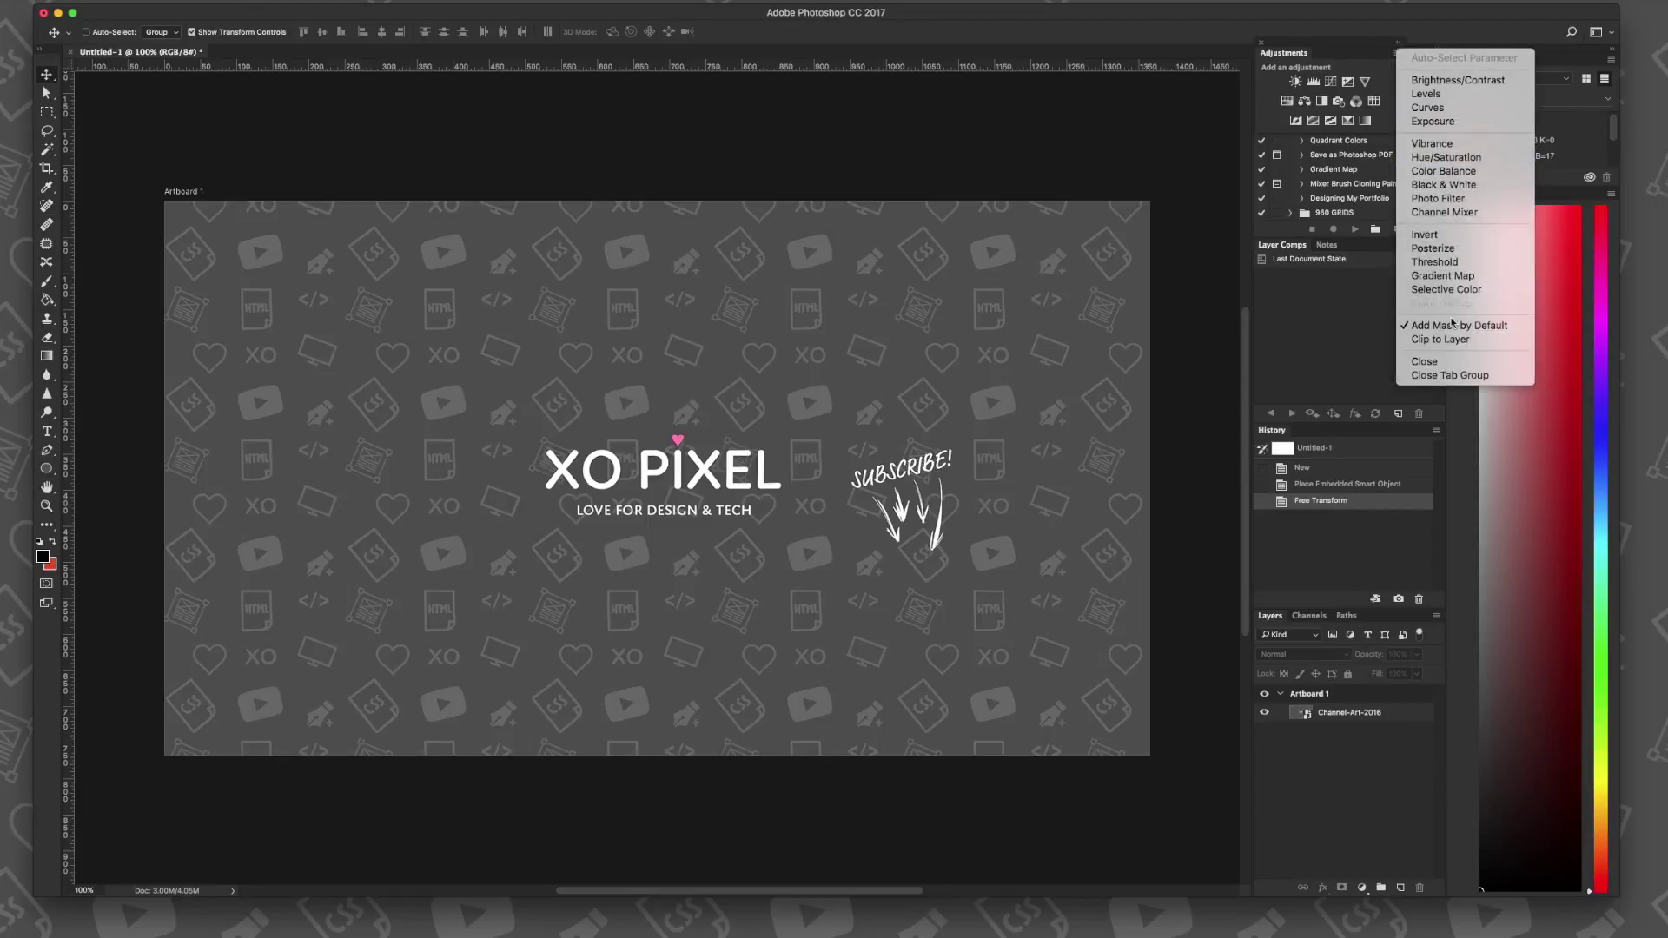
left_click(1303, 61)
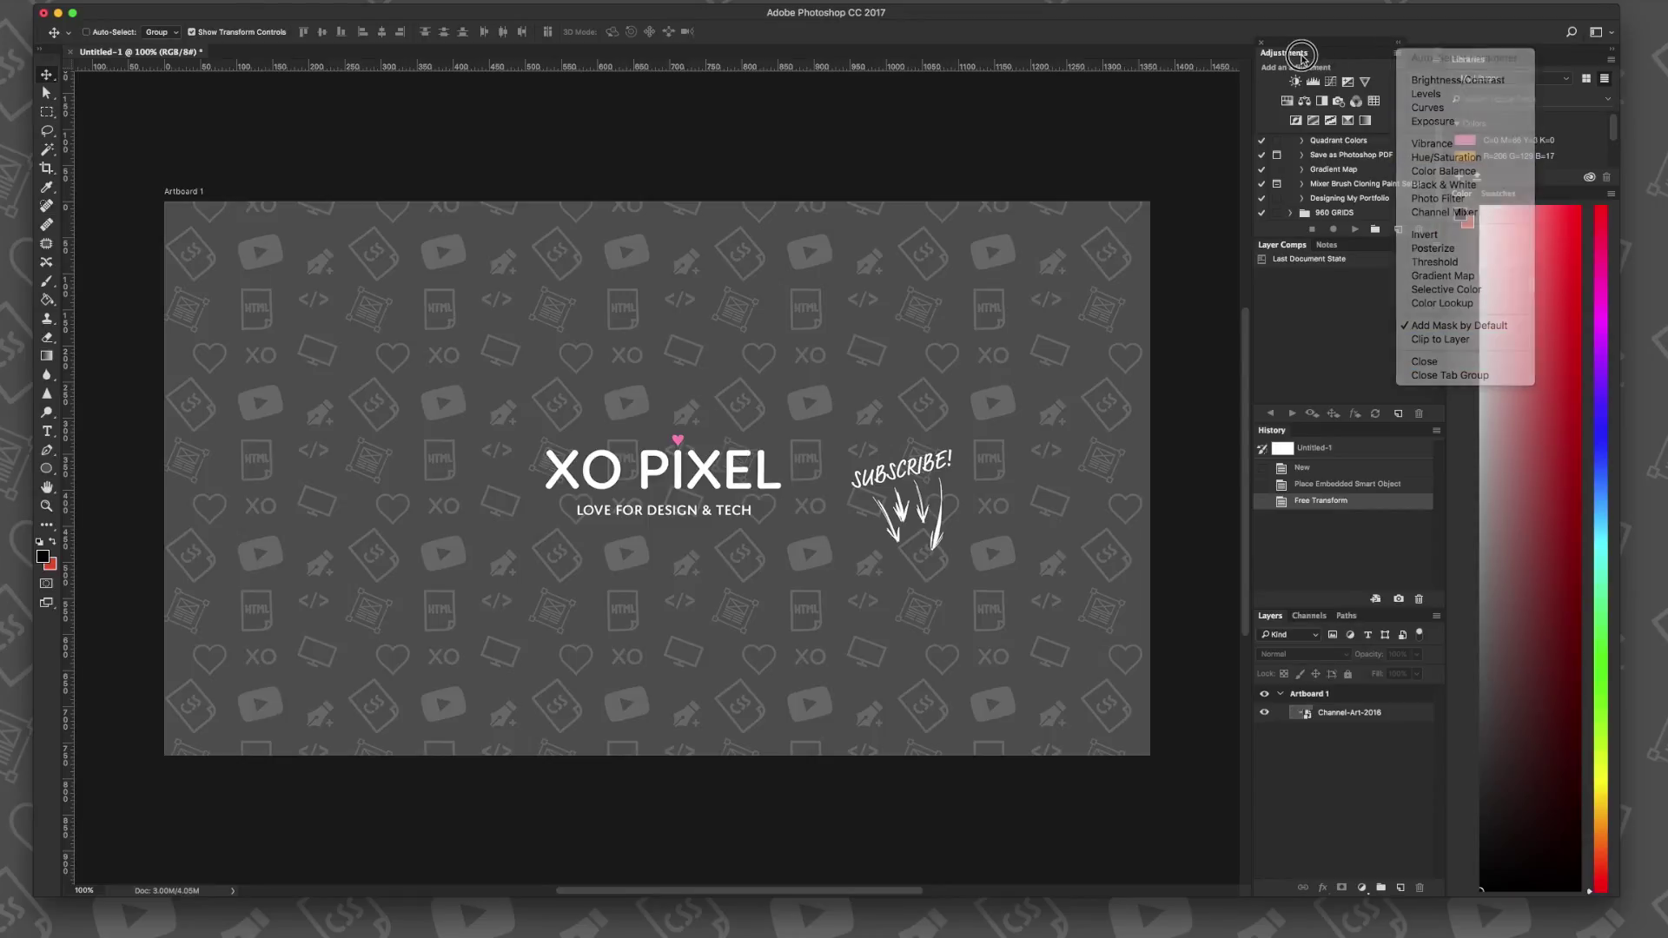
left_click(1398, 54)
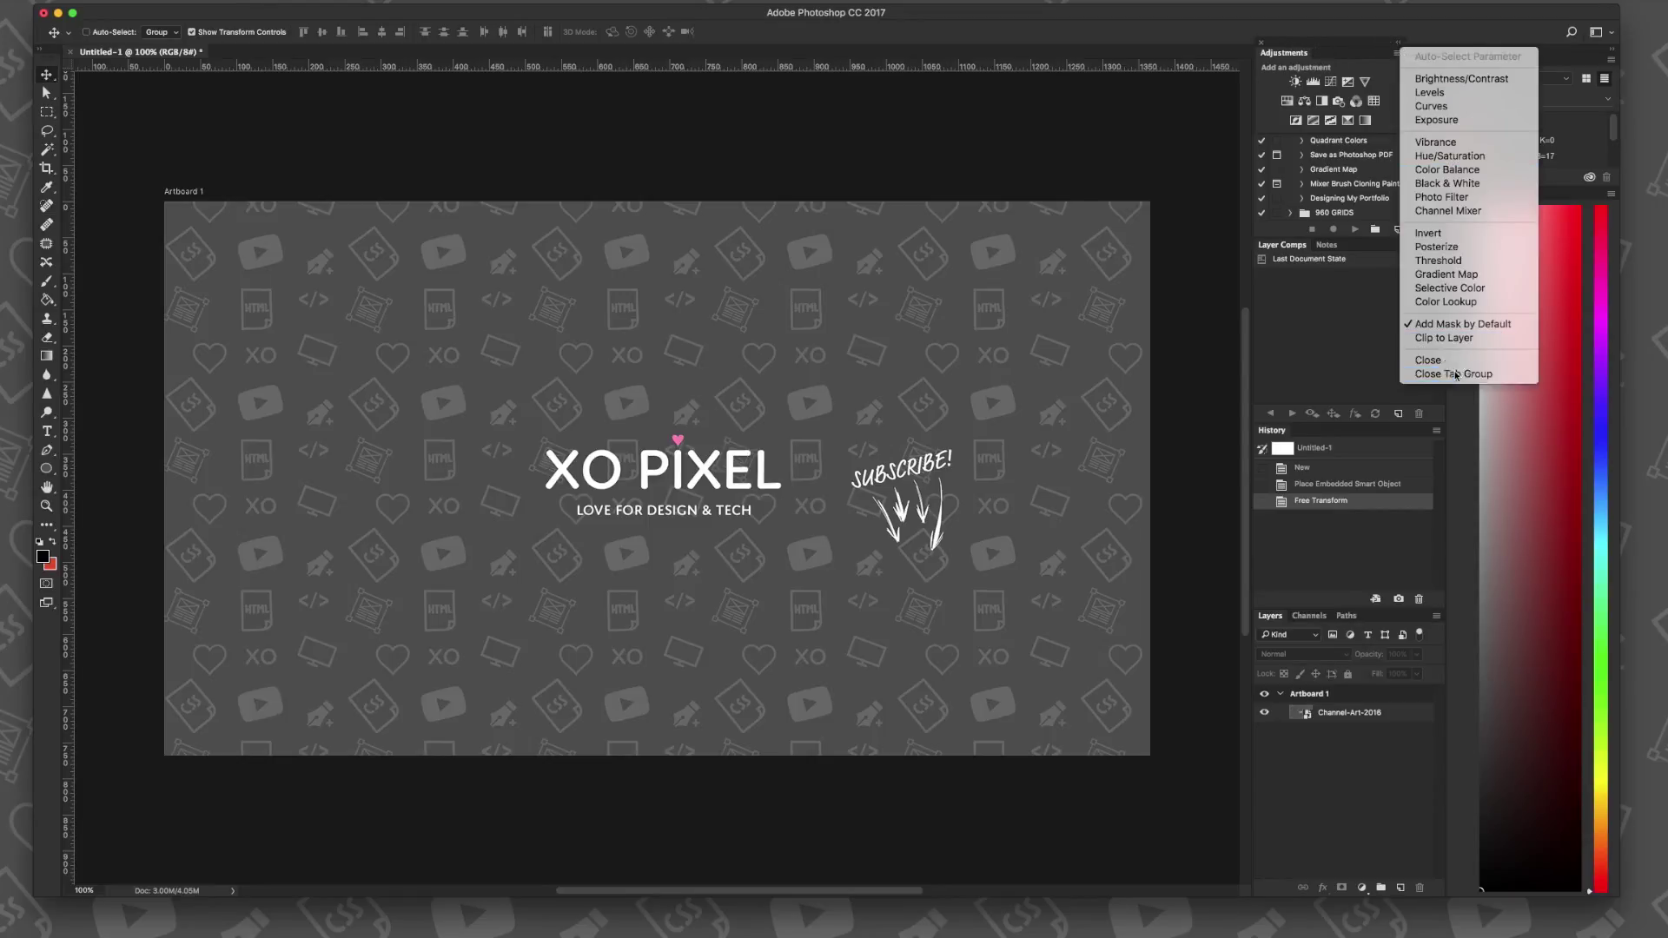
left_click(1468, 375)
Move the Color and Swatches group above Libraries and shrink it to give Libraries more height
left_click_drag(1548, 195, 1540, 56)
left_click_drag(1542, 764, 1506, 195)
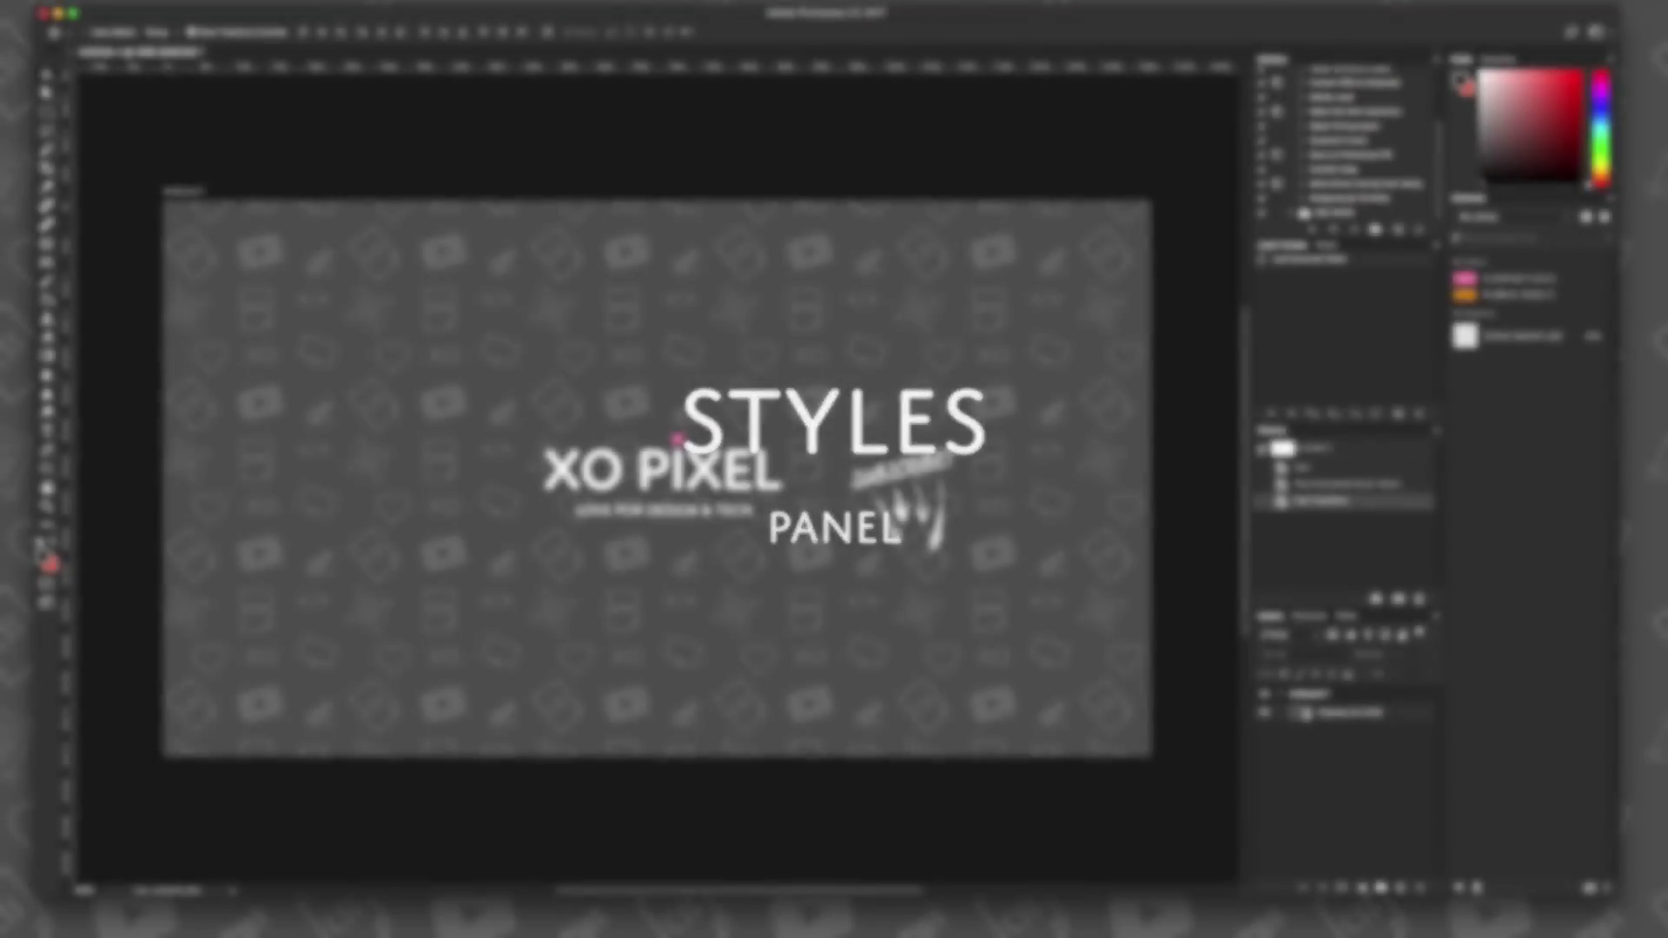
Show the Styles panel, separate it from Adjustments, and dock it below Libraries
left_click(414, 2)
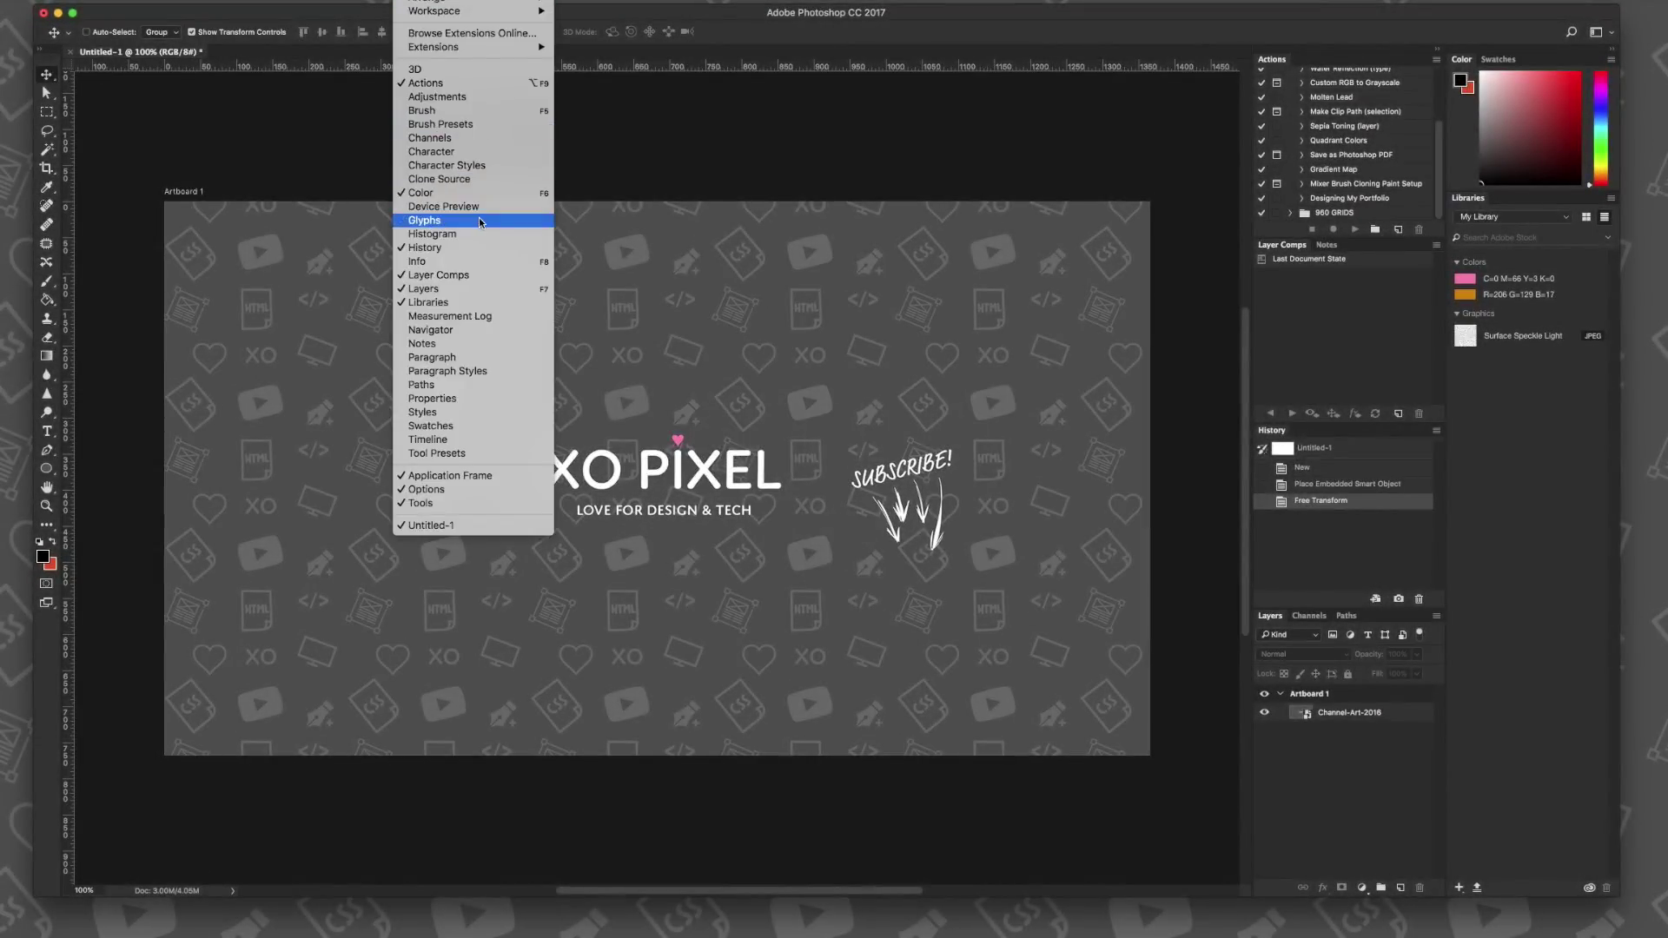
left_click(474, 412)
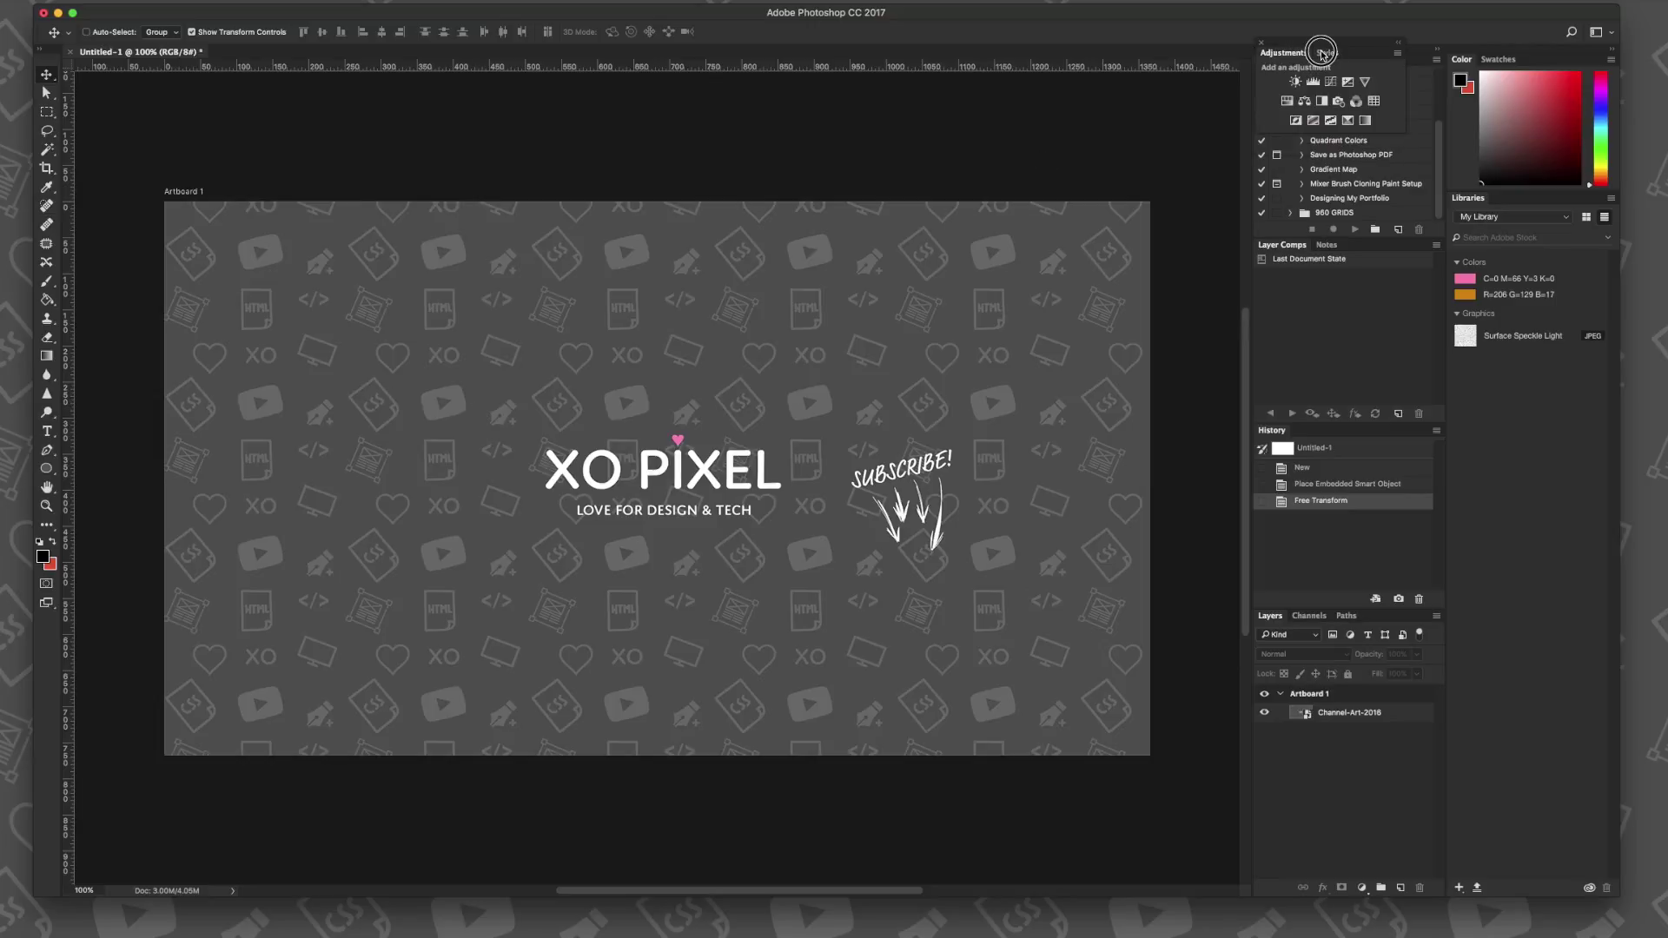
left_click_drag(1324, 55, 1524, 896)
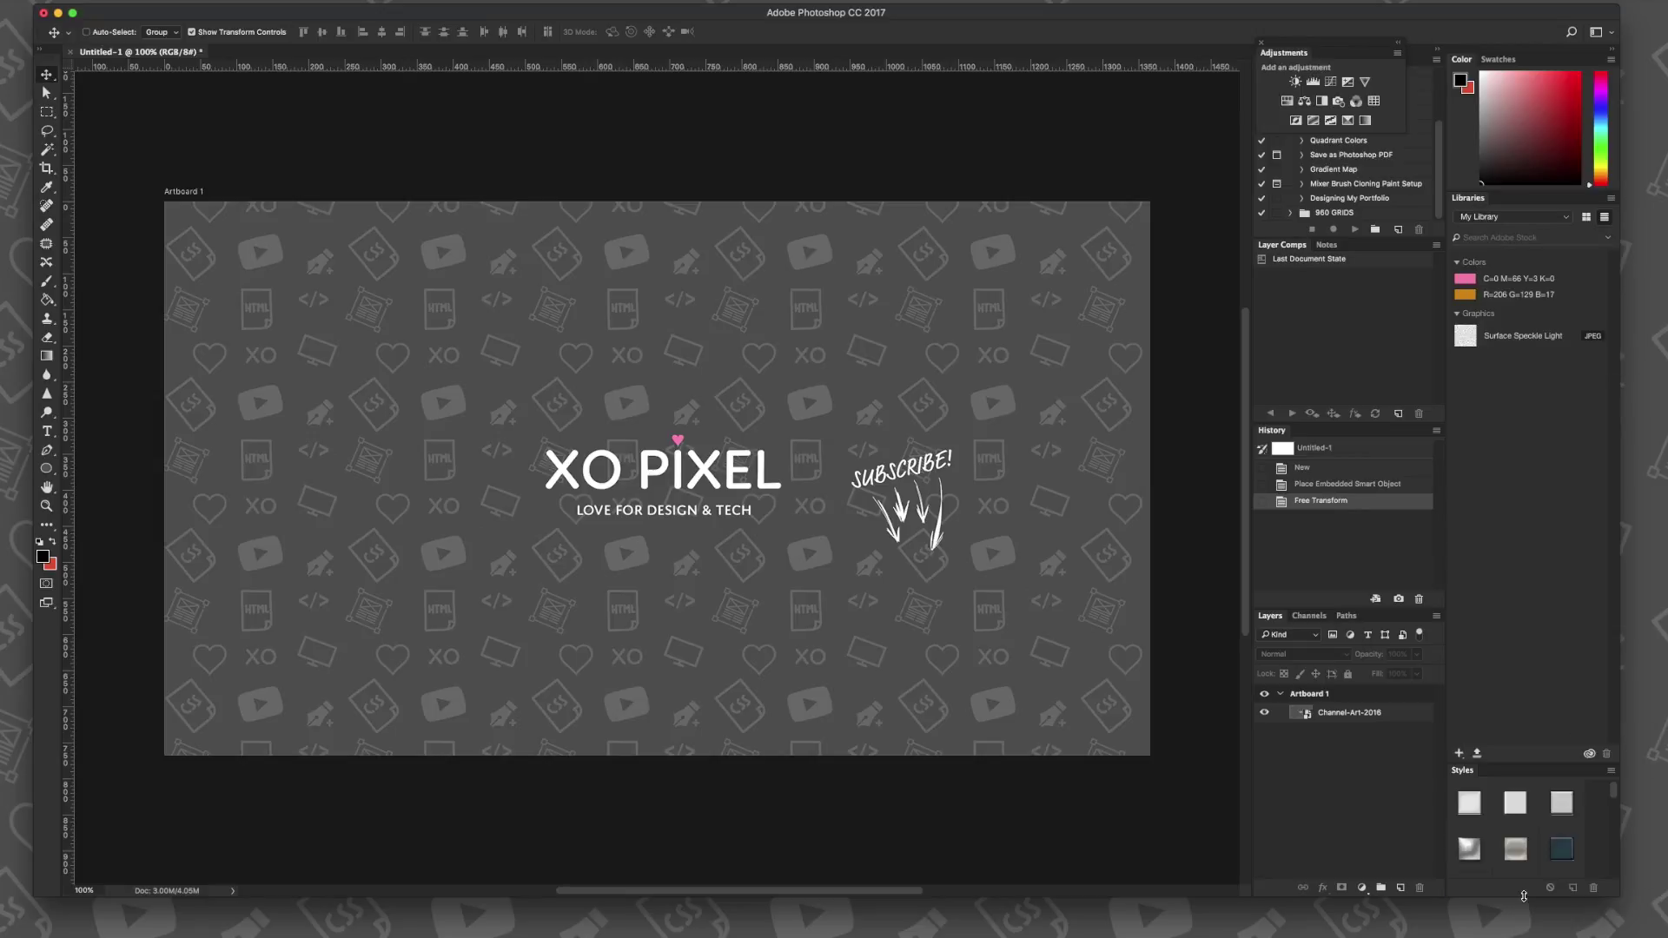
Close the leftover floating Adjustments panel and enlarge the Styles panel upward to show more style presets
left_click(1396, 53)
left_click(1436, 367)
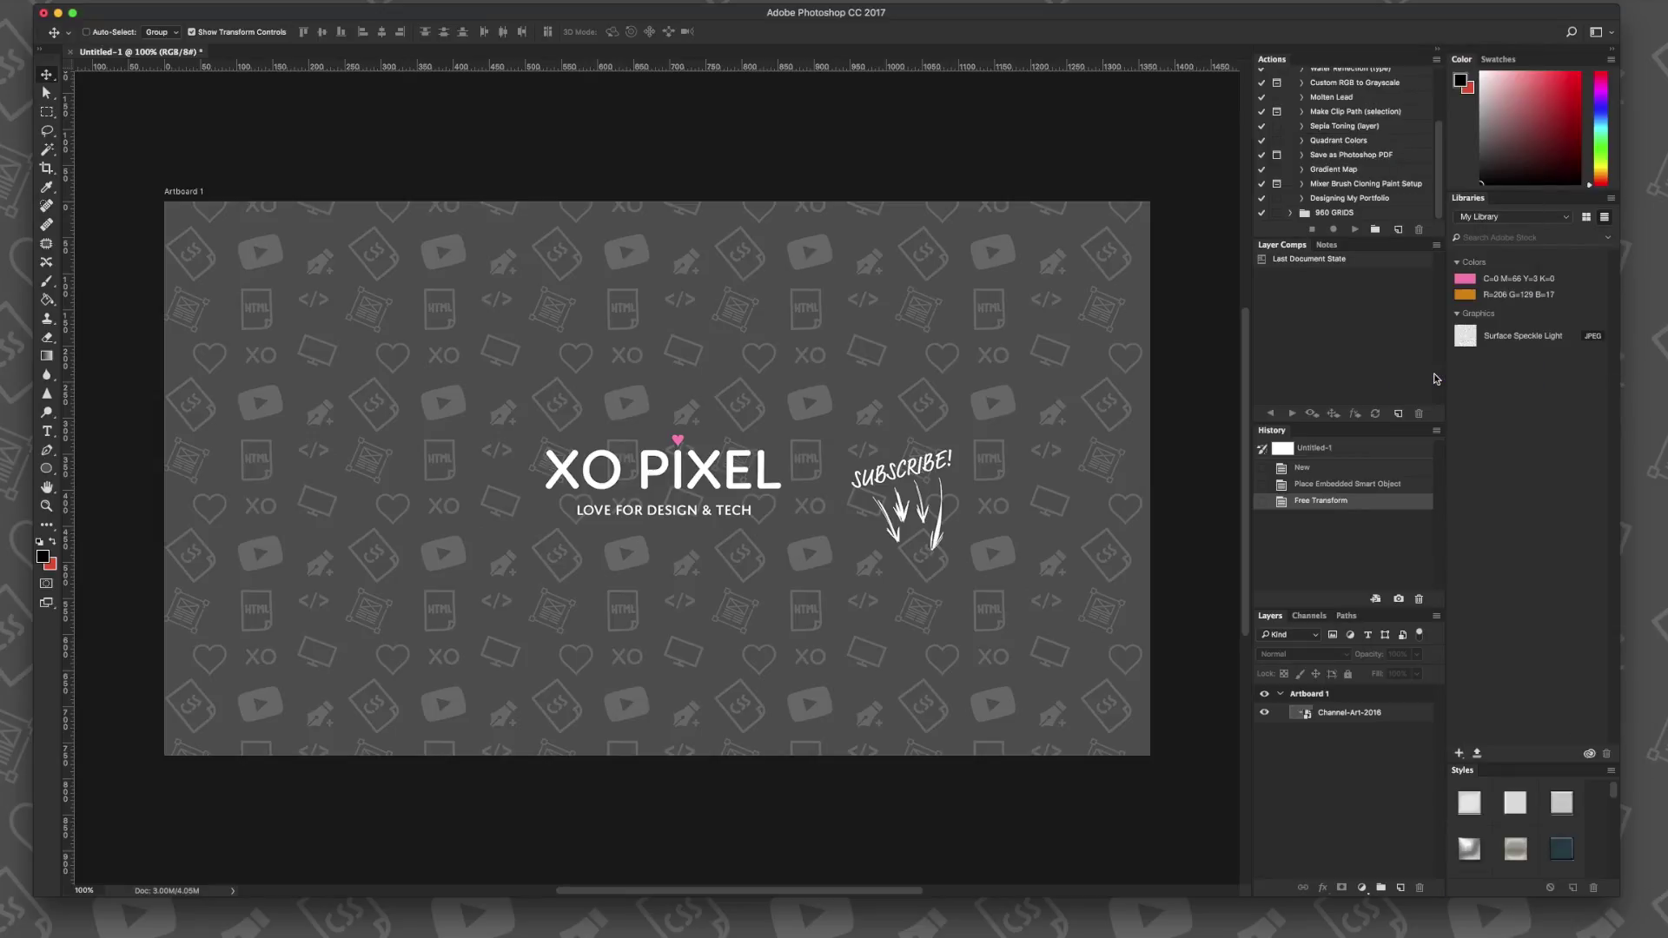
left_click_drag(1529, 763, 1503, 405)
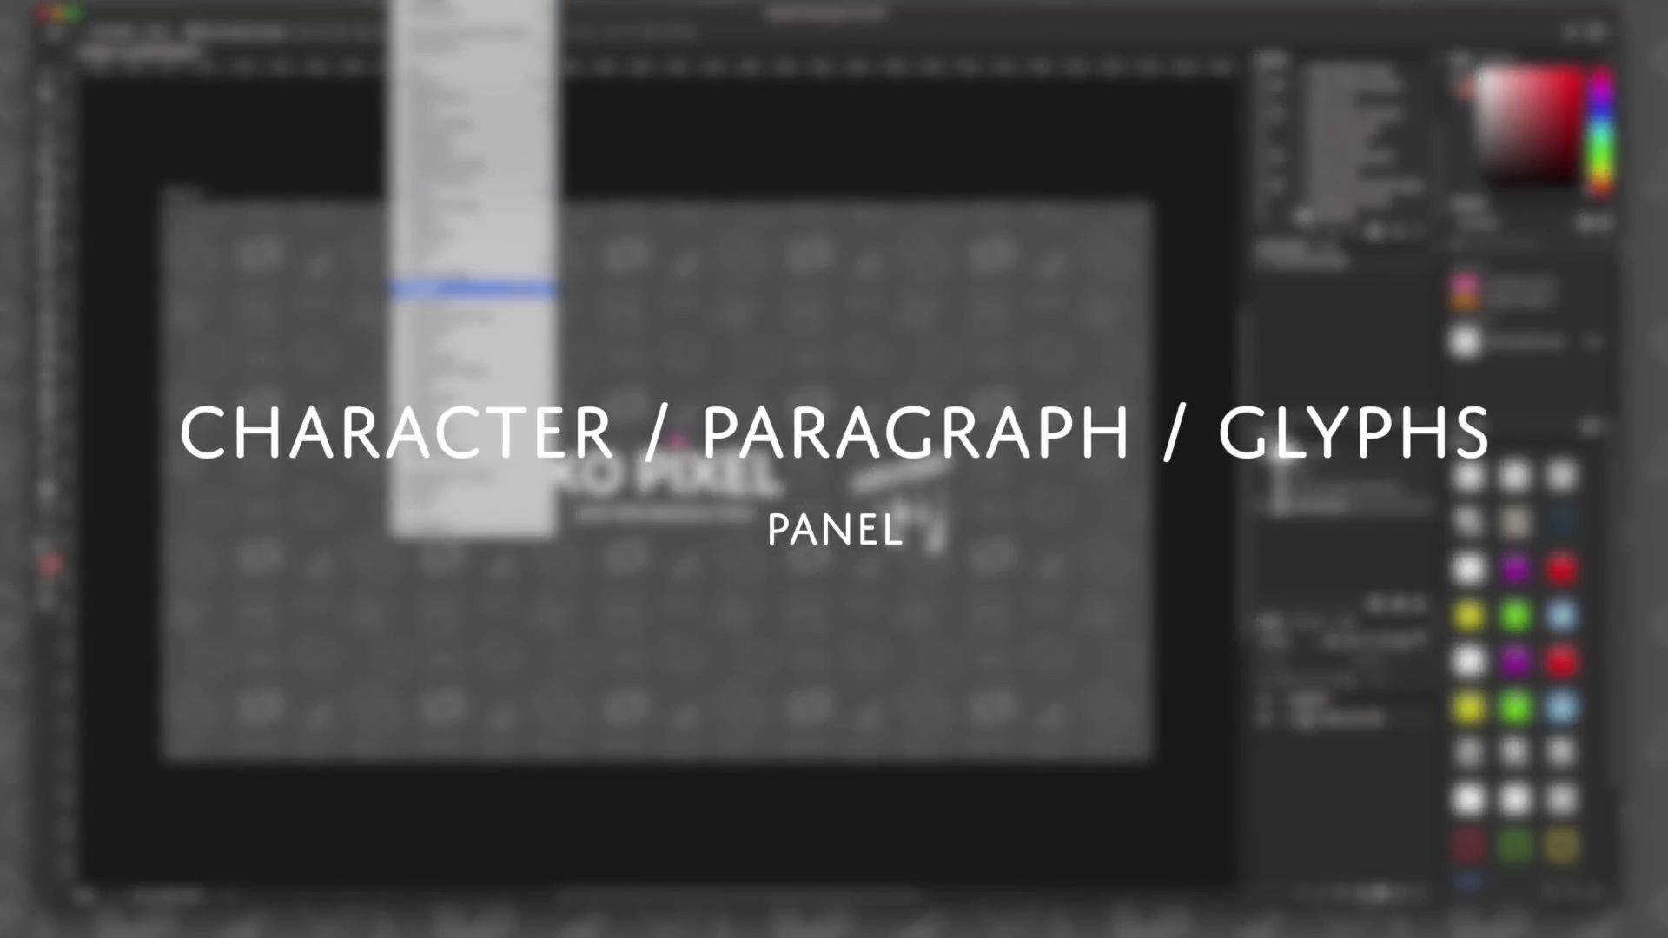
Dock the Character and Paragraph panels below Styles and add the Glyphs panel to their group
left_click(495, 155)
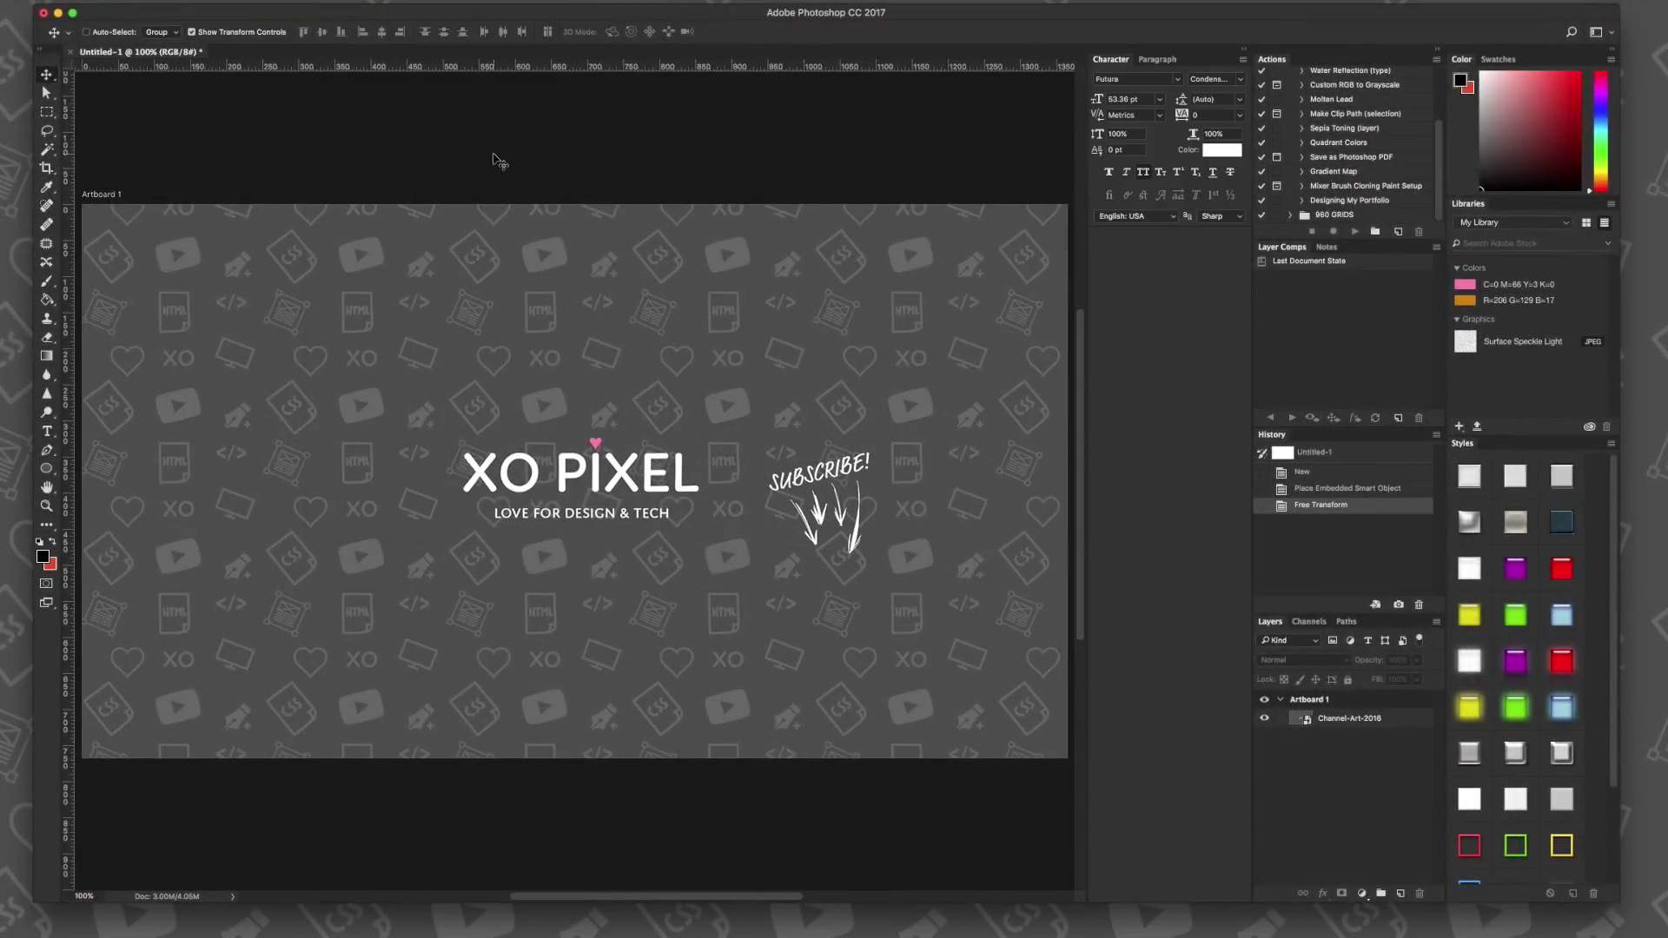
left_click_drag(1209, 59, 1555, 901)
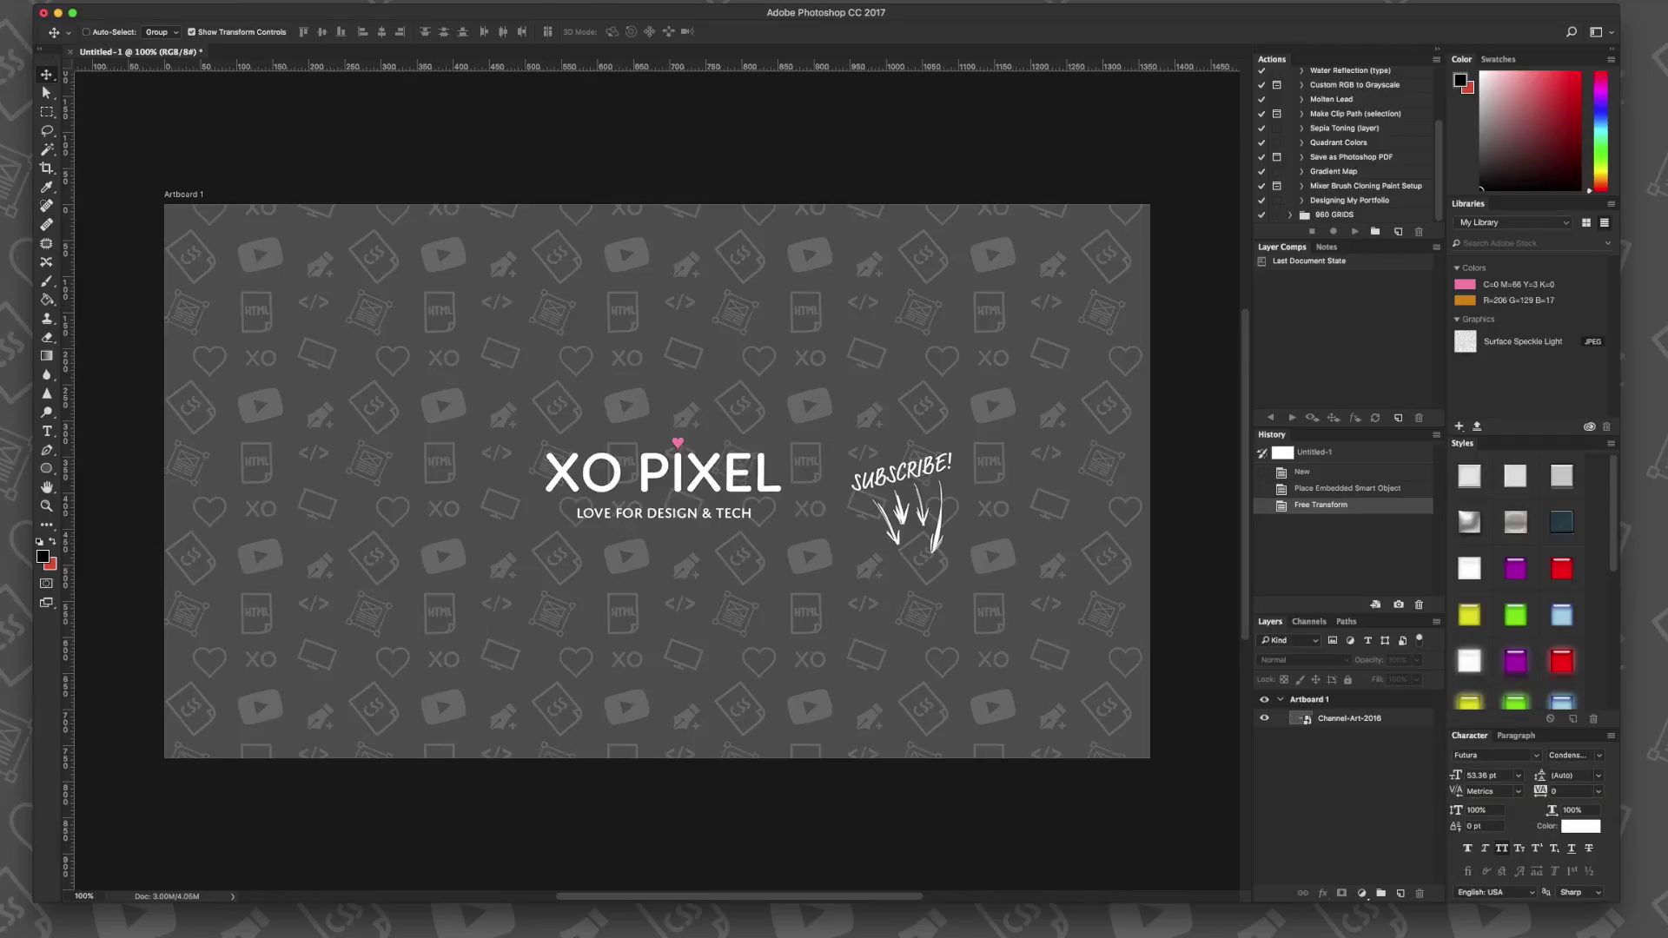
left_click(414, 2)
left_click(467, 217)
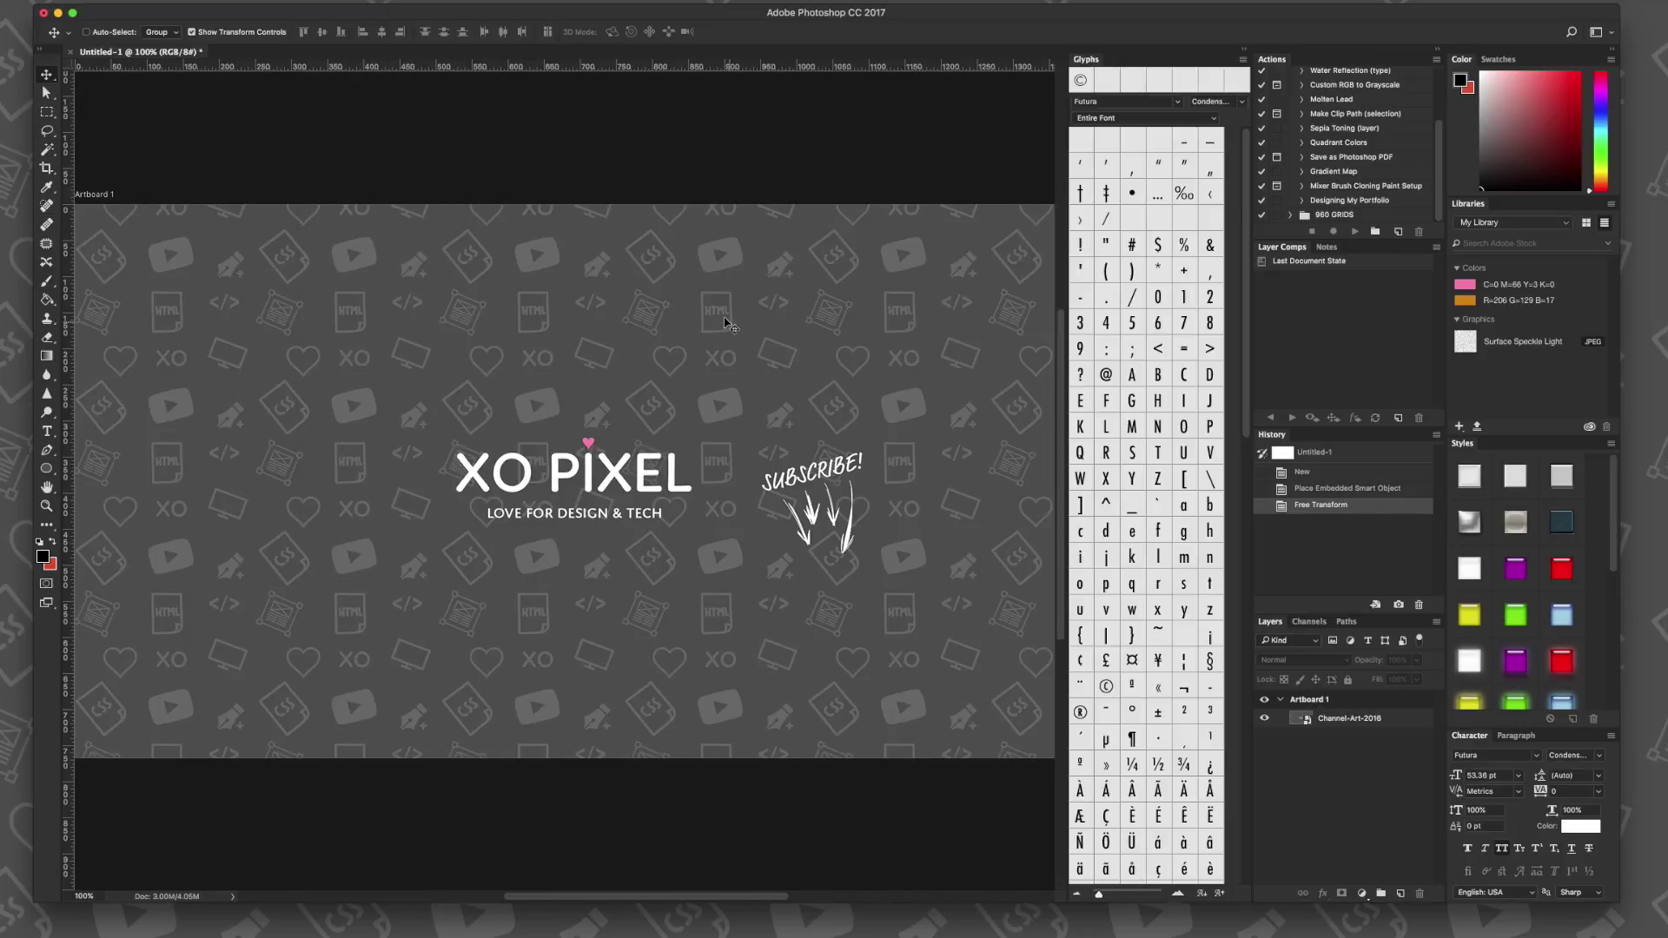
left_click_drag(1212, 59, 1570, 740)
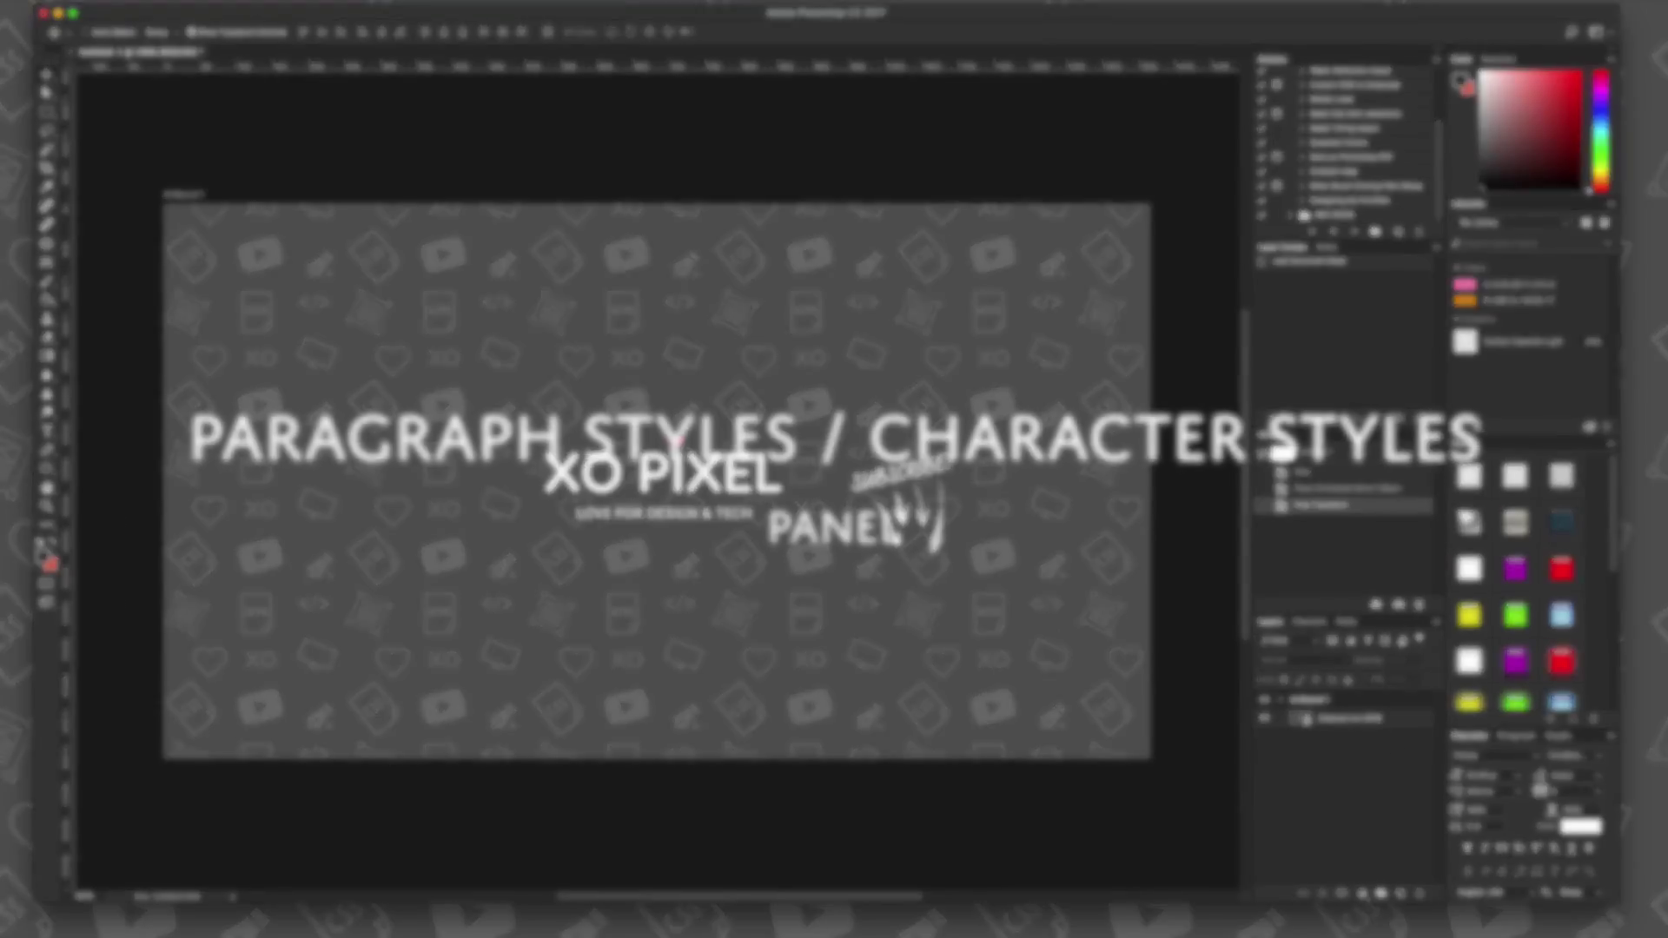
Dock the Paragraph Styles and Character Styles panels below the Character group and enlarge their group upward
left_click(414, 2)
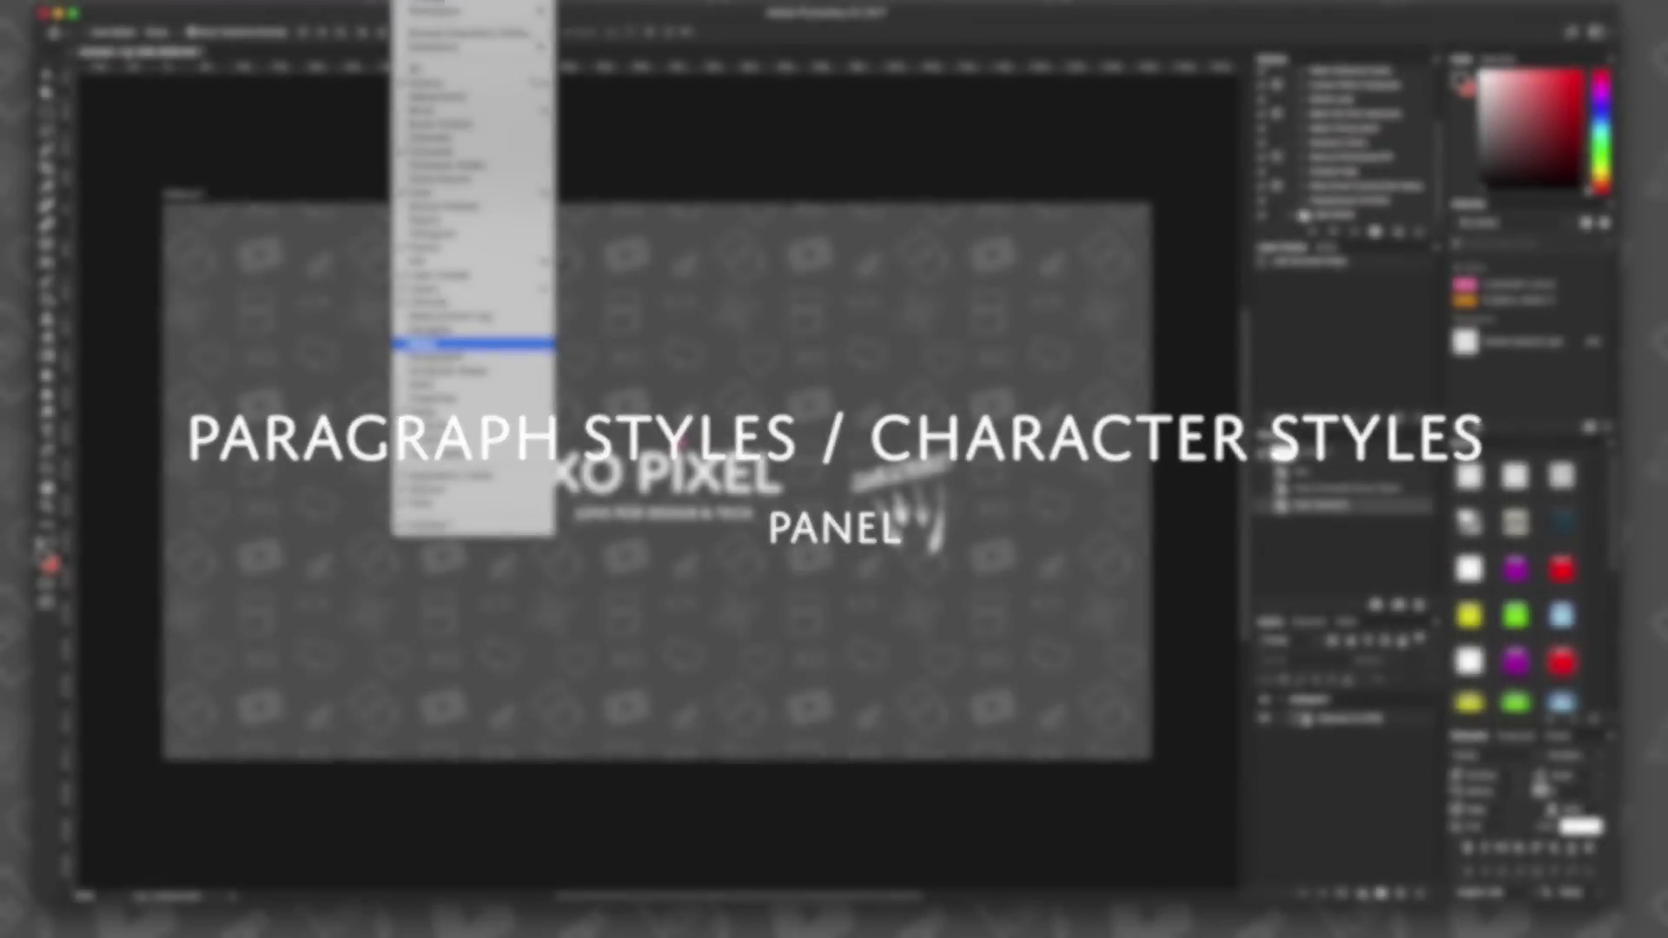
left_click(460, 368)
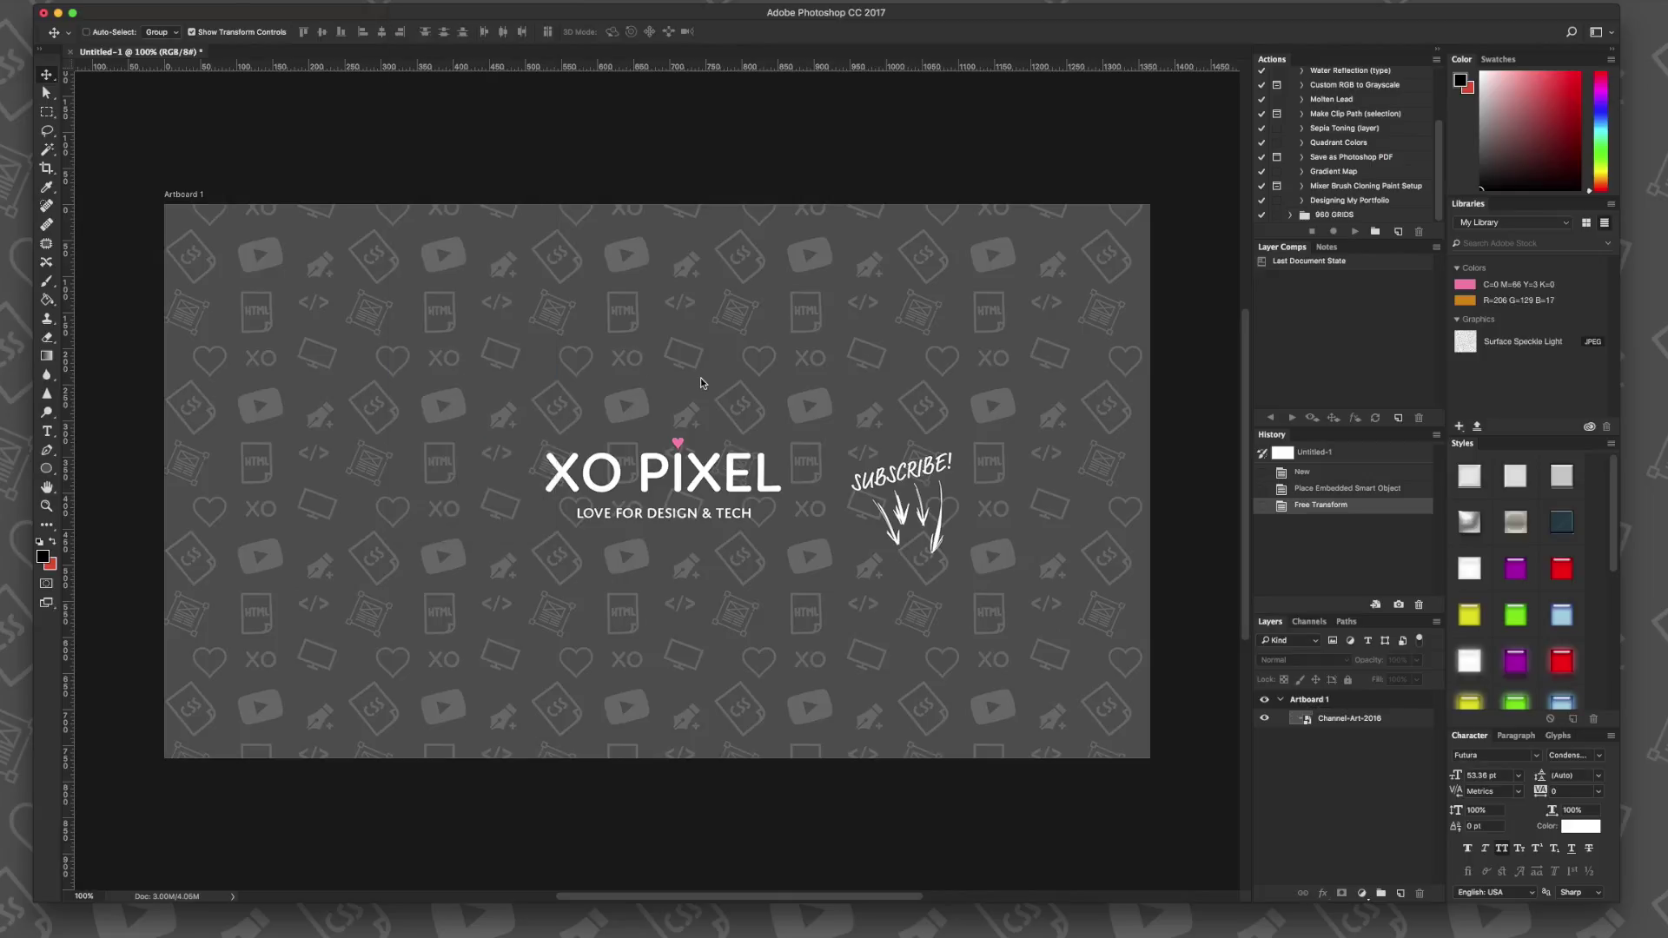
left_click_drag(1233, 55, 1592, 903)
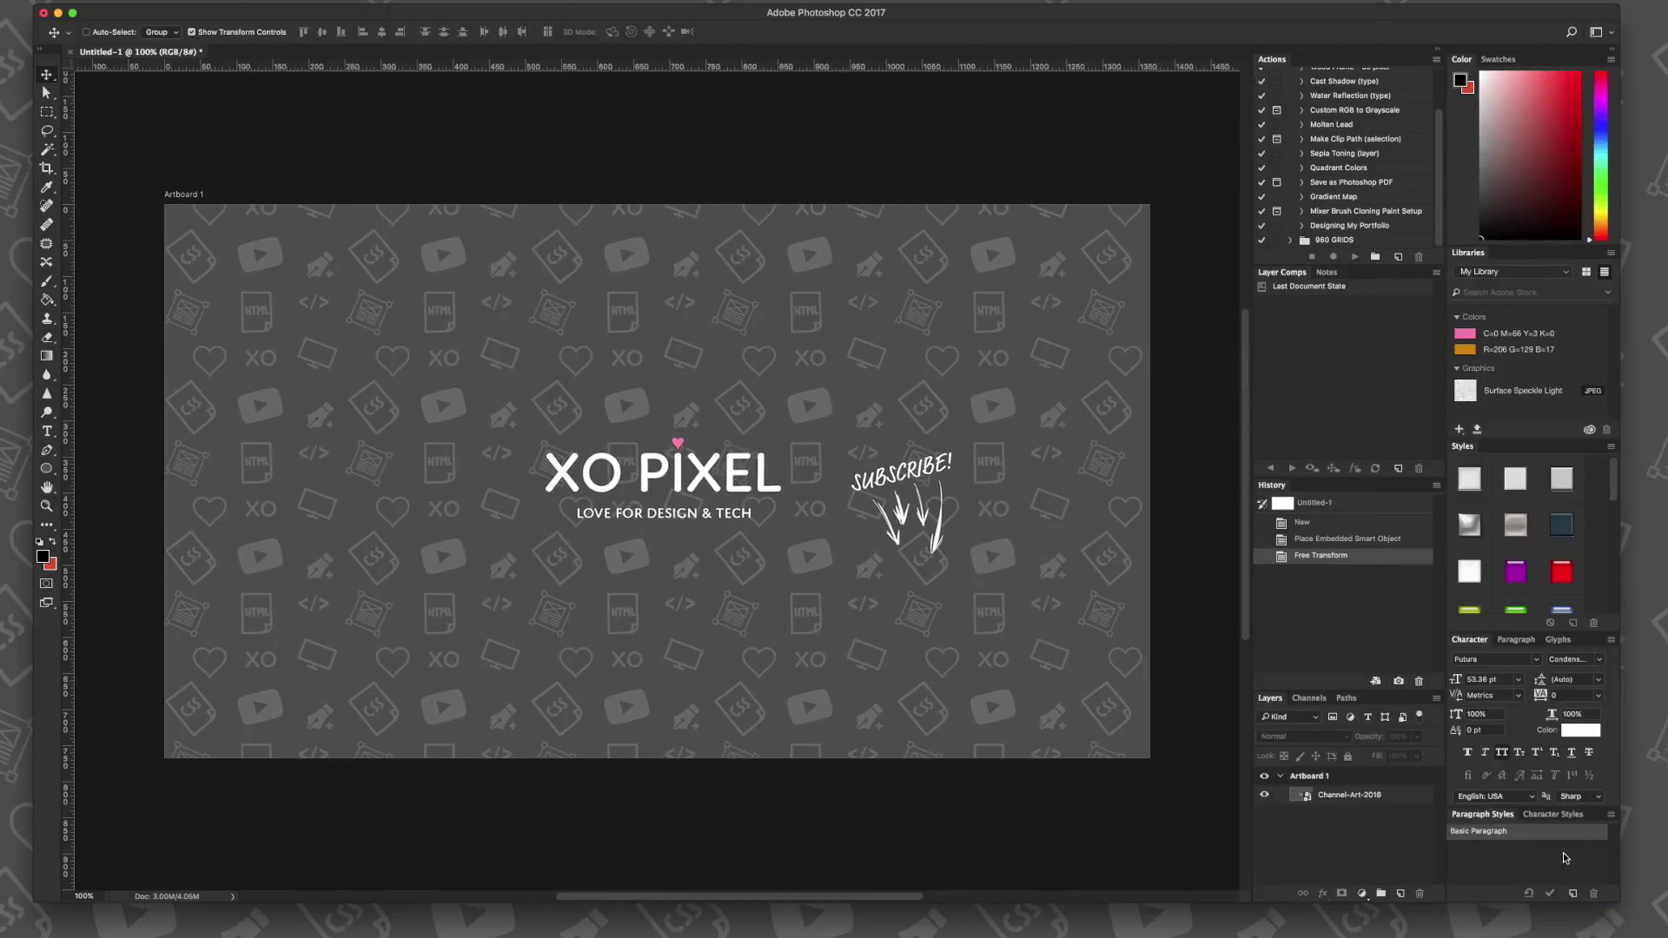
mouse_move(1514, 439)
left_mouse_down()
mouse_move(1519, 473)
mouse_move(1524, 442)
left_mouse_up()
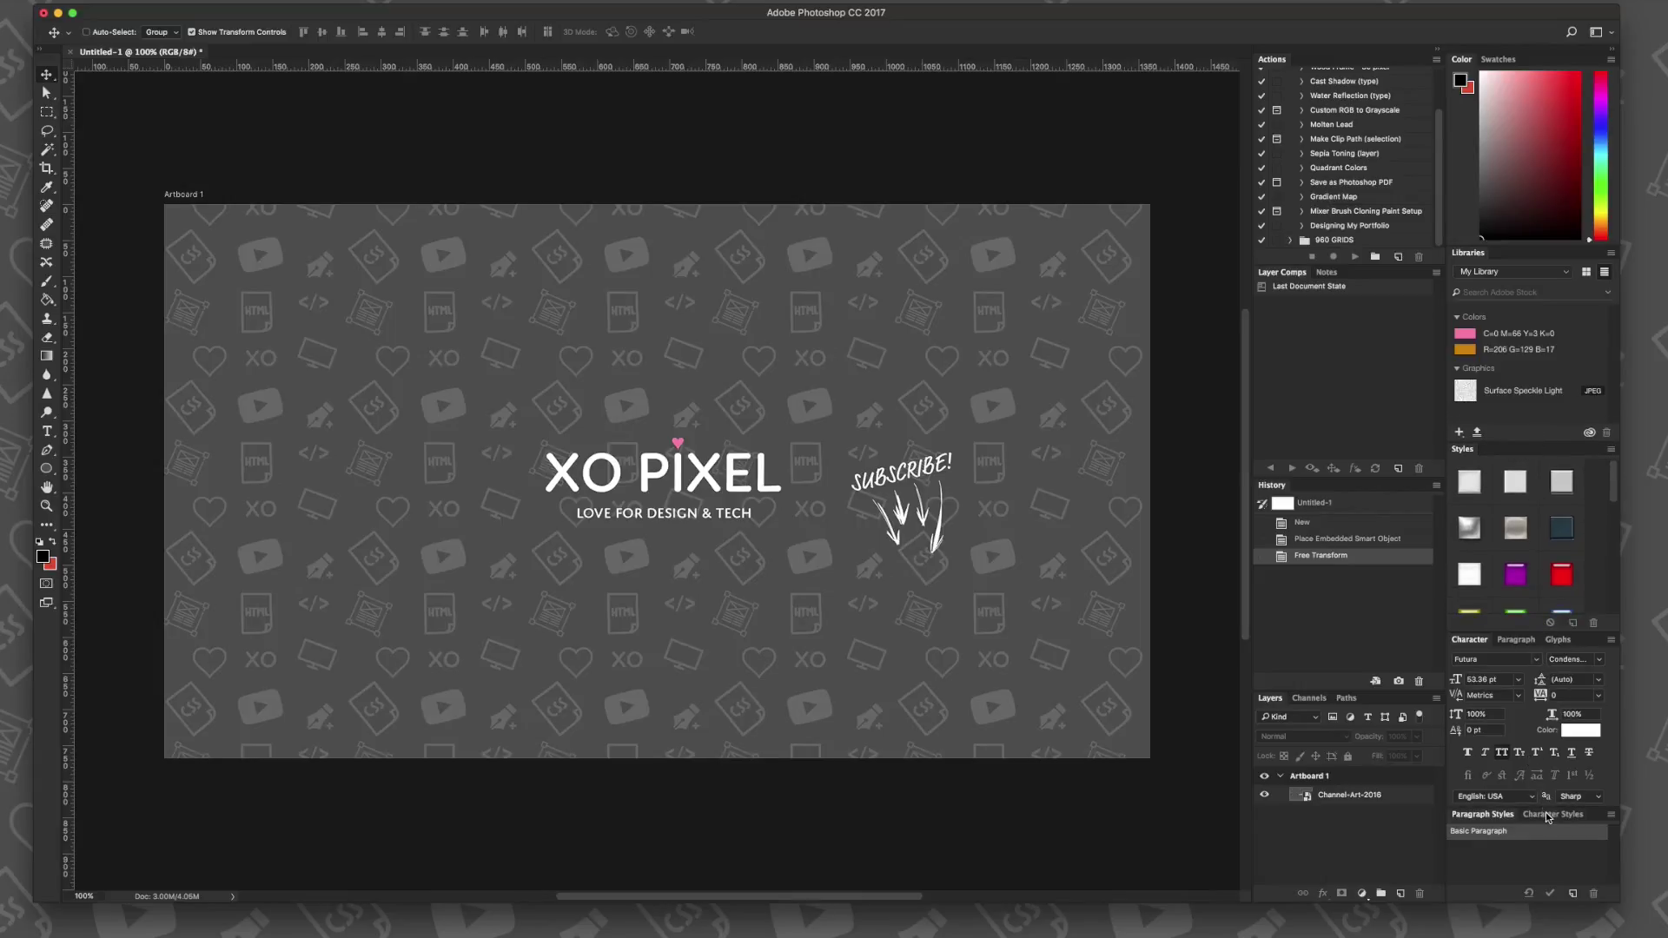
left_click_drag(1548, 806, 1548, 754)
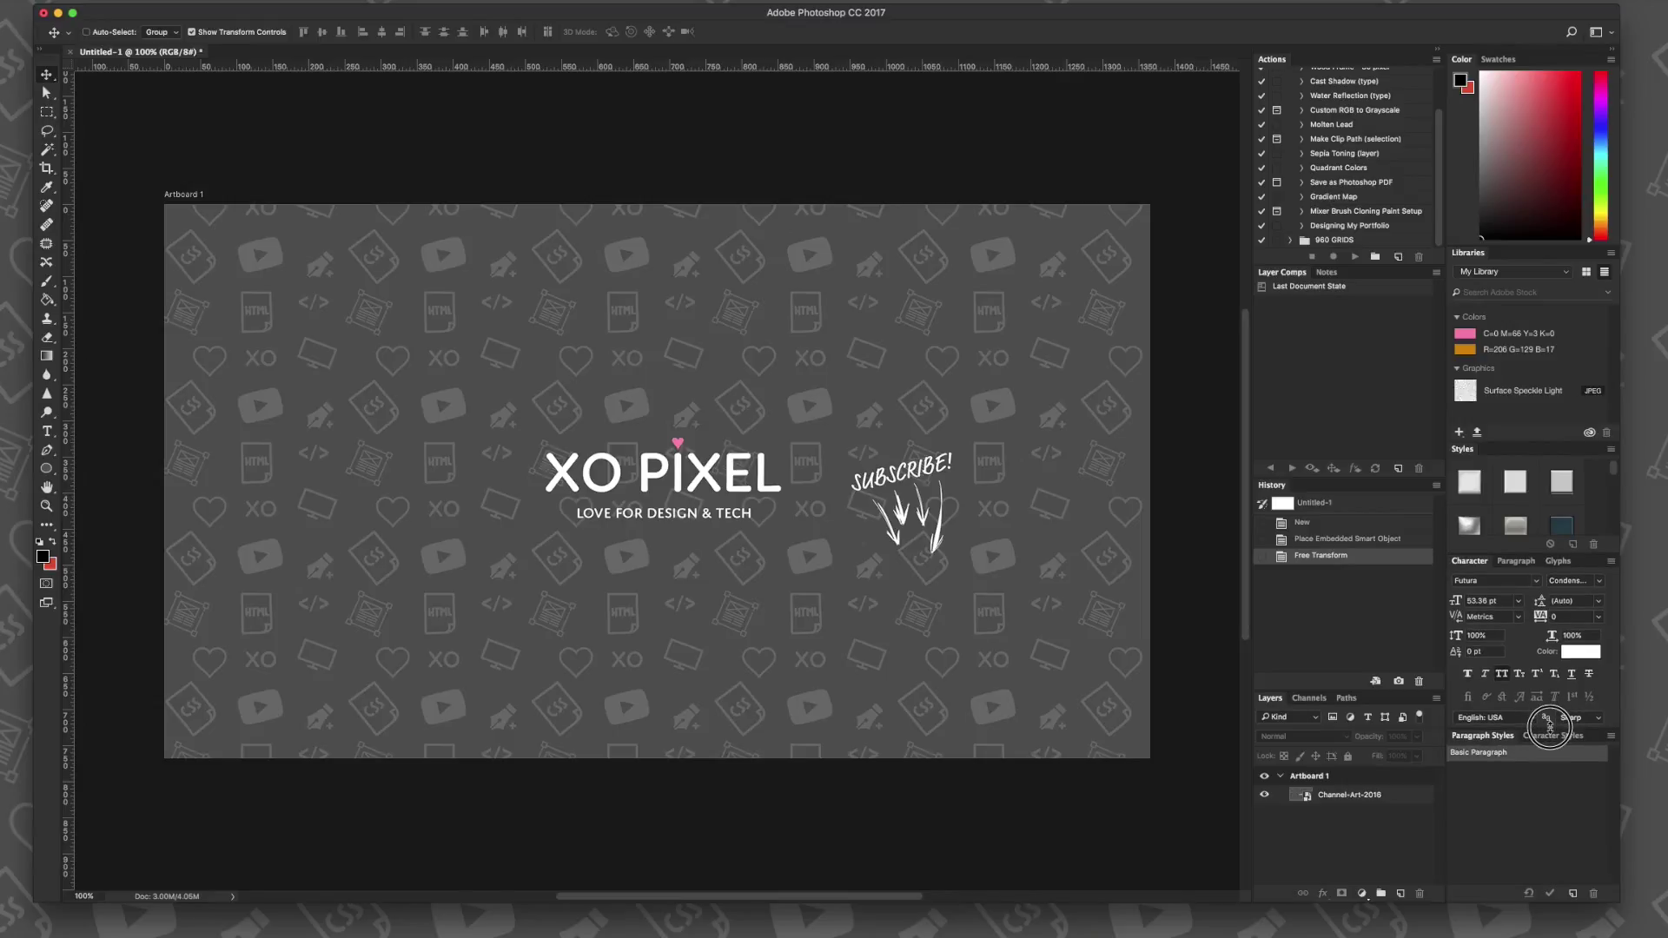